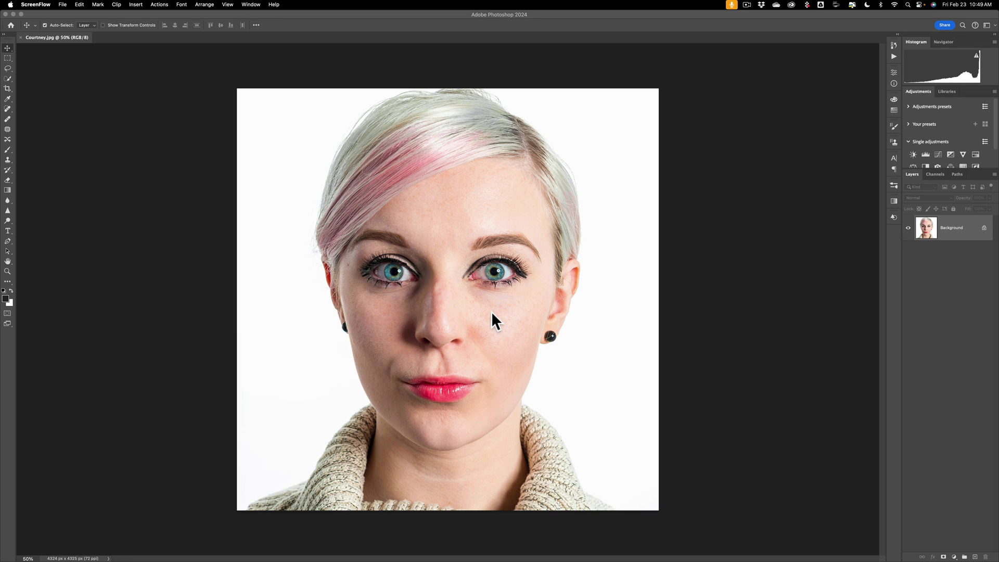
# - Auto-select the woman with Select > Subject, separating her from the white backdrop
pyautogui.click(445, 314)
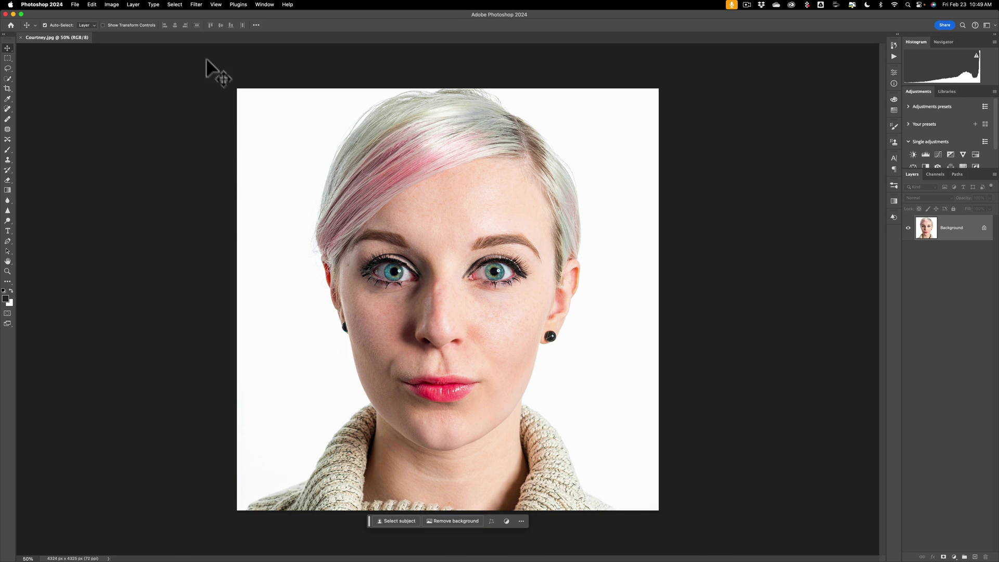
pyautogui.click(175, 4)
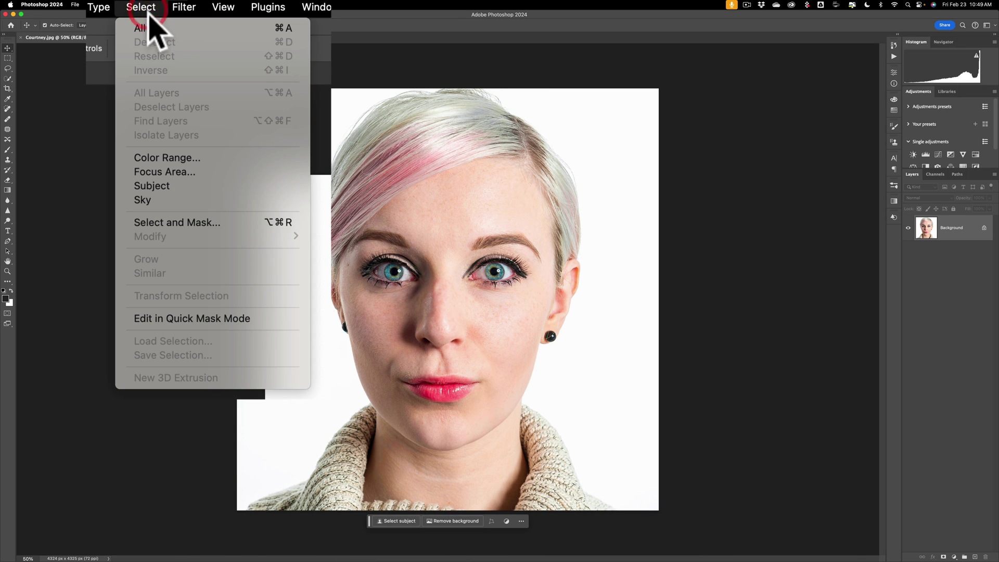
pyautogui.click(156, 186)
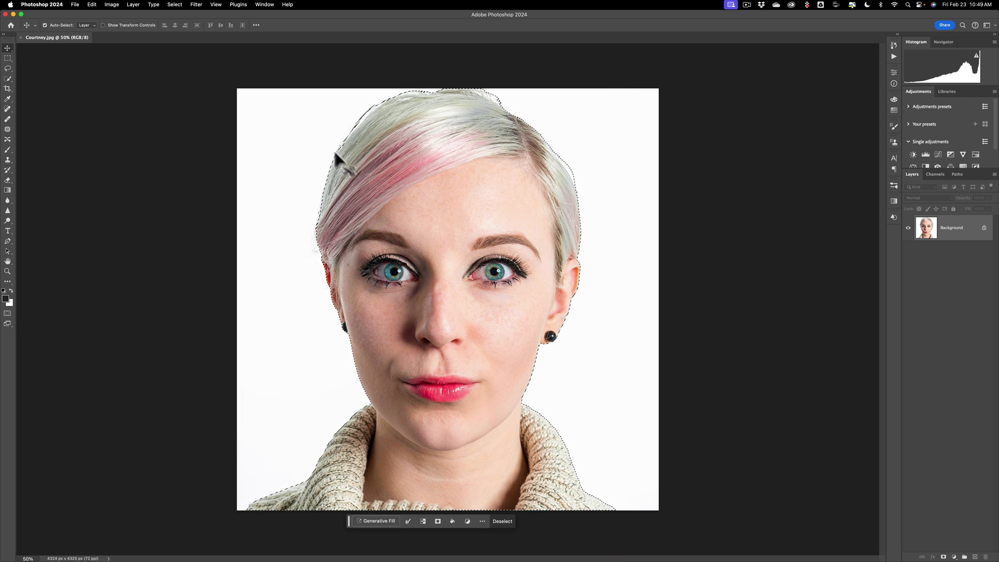
pyautogui.click(176, 5)
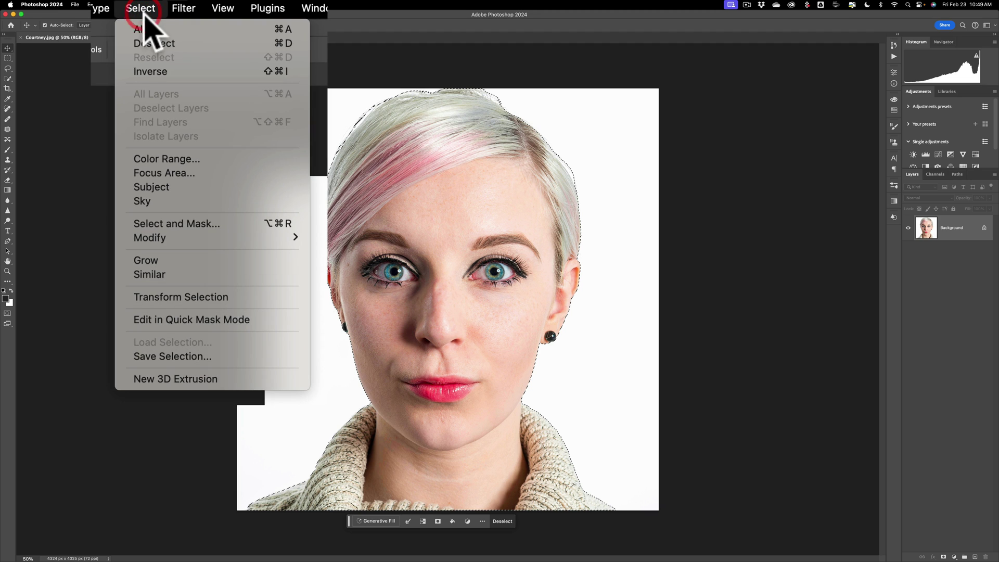
# - In Select and Mask, preview On Black with adjusted opacity and run Refine Hair
pyautogui.click(205, 223)
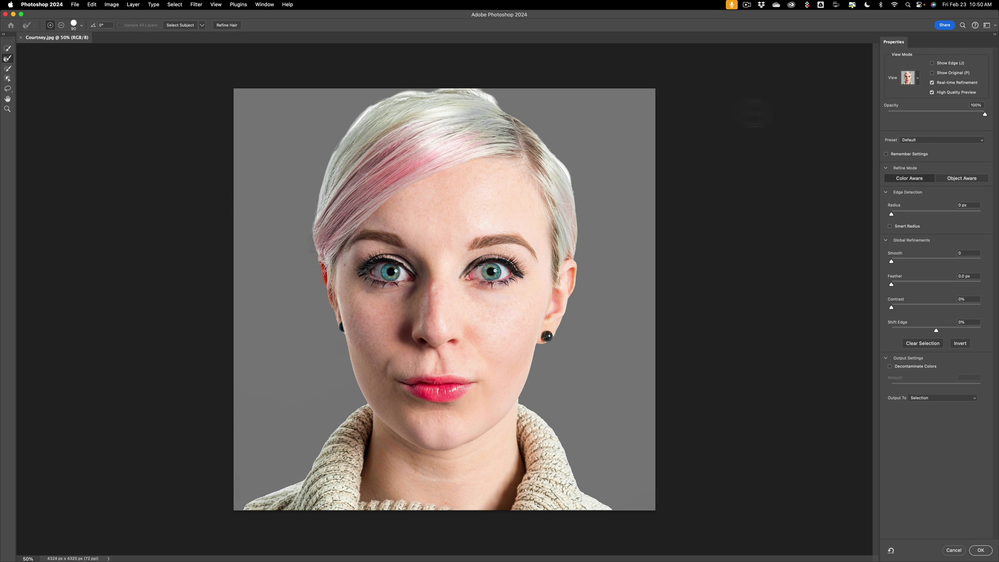
pyautogui.click(837, 63)
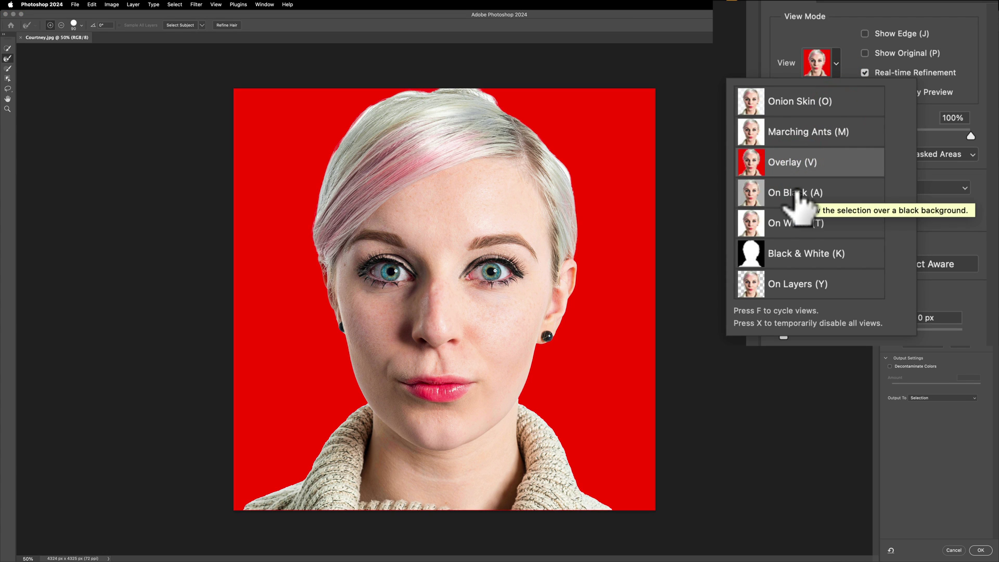
pyautogui.click(802, 195)
pyautogui.click(831, 73)
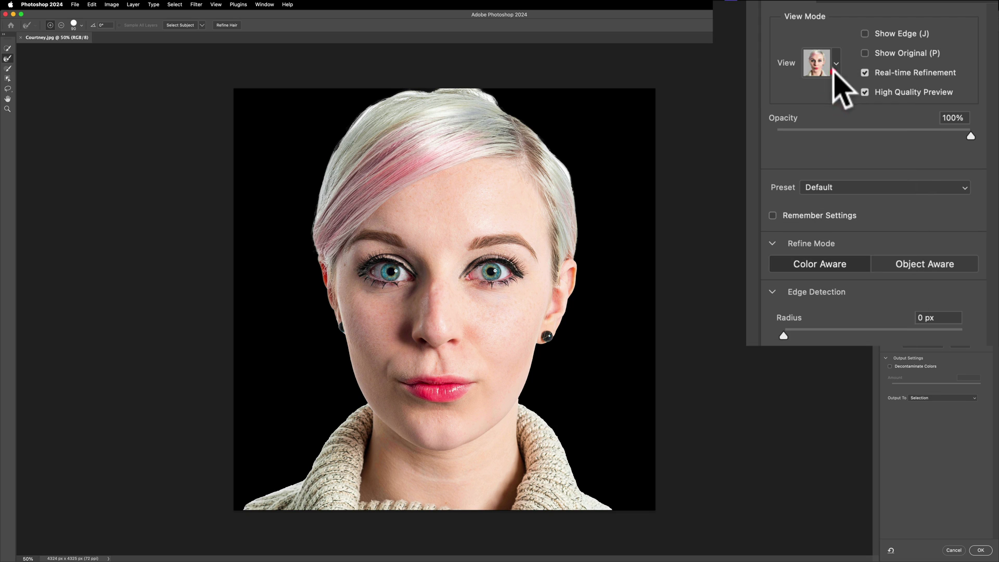
pyautogui.moveTo(971, 136)
pyautogui.mouseDown()
pyautogui.moveTo(962, 134)
pyautogui.moveTo(997, 136)
pyautogui.moveTo(988, 136)
pyautogui.mouseUp()
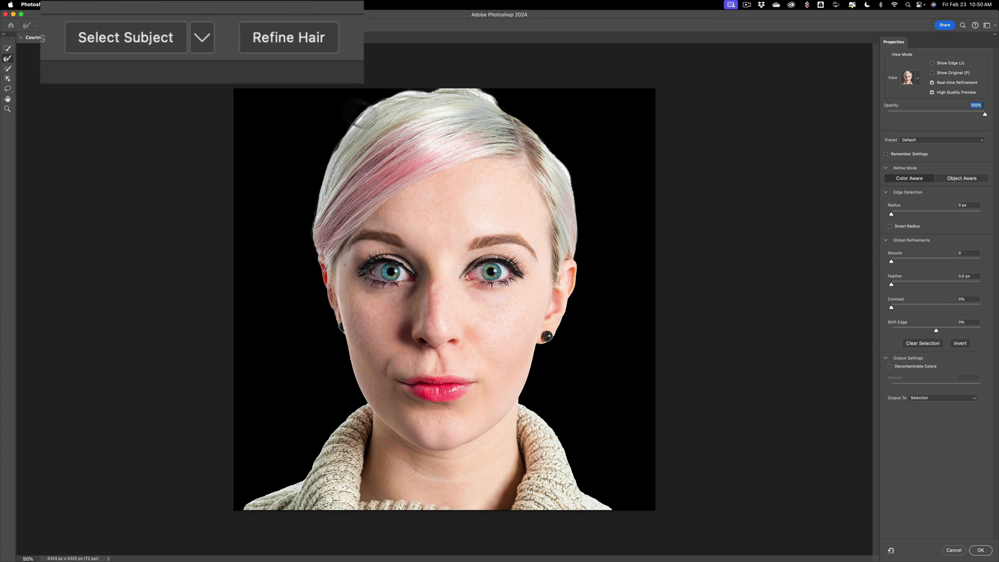
pyautogui.click(290, 32)
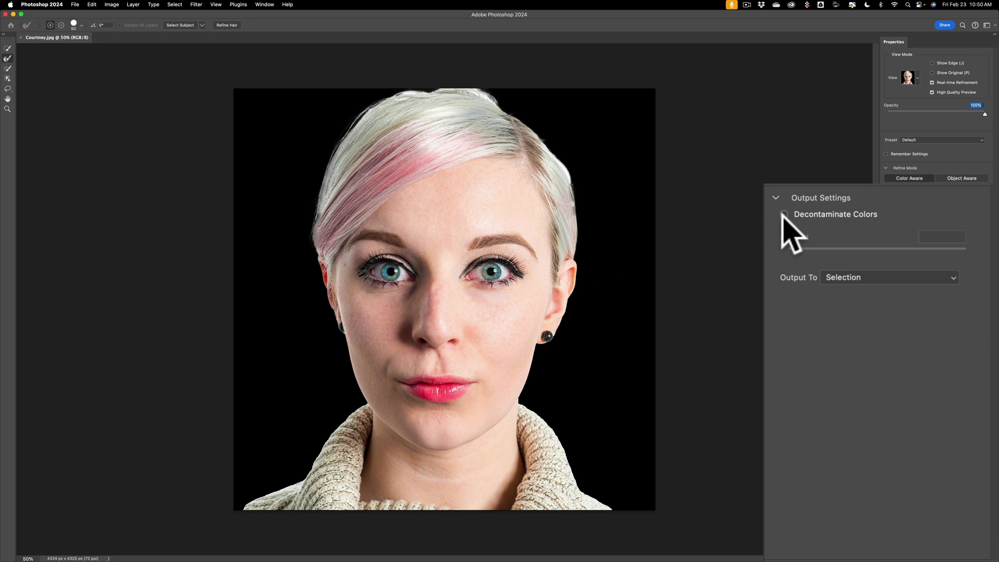
# - Enable Decontaminate Colors and brush the top and right hair edges, brush sized 150 then 100
pyautogui.click(890, 367)
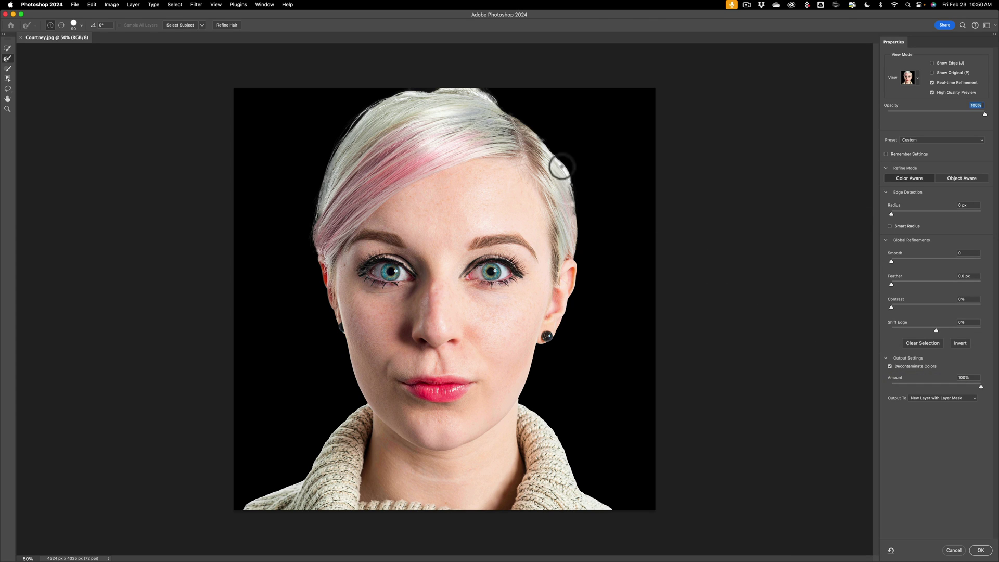
pyautogui.moveTo(509, 127)
pyautogui.mouseDown()
pyautogui.moveTo(446, 94)
pyautogui.moveTo(395, 94)
pyautogui.moveTo(342, 113)
pyautogui.mouseUp()
pyautogui.press(']')
pyautogui.press(']')
pyautogui.press(']')
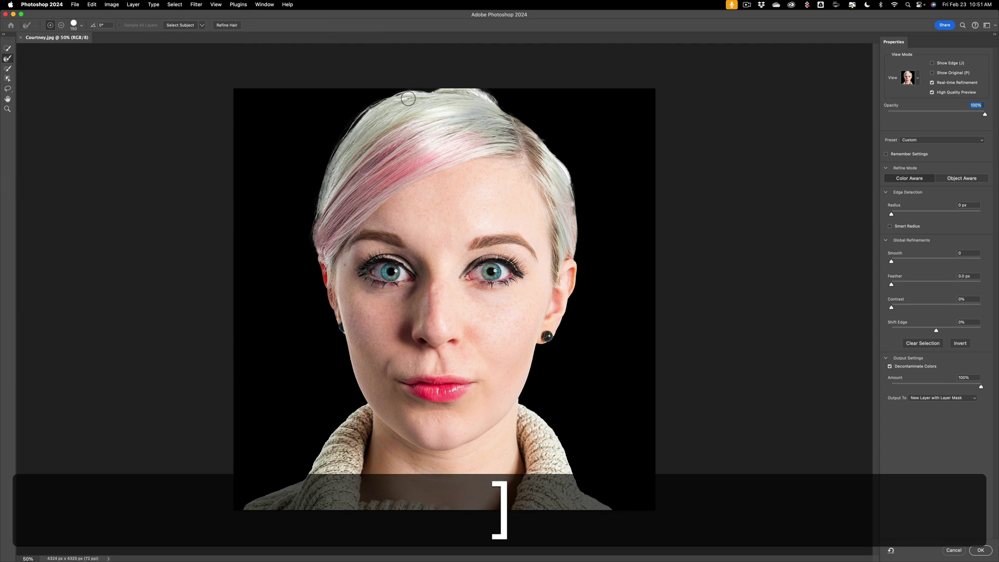
pyautogui.press('[')
pyautogui.press('[')
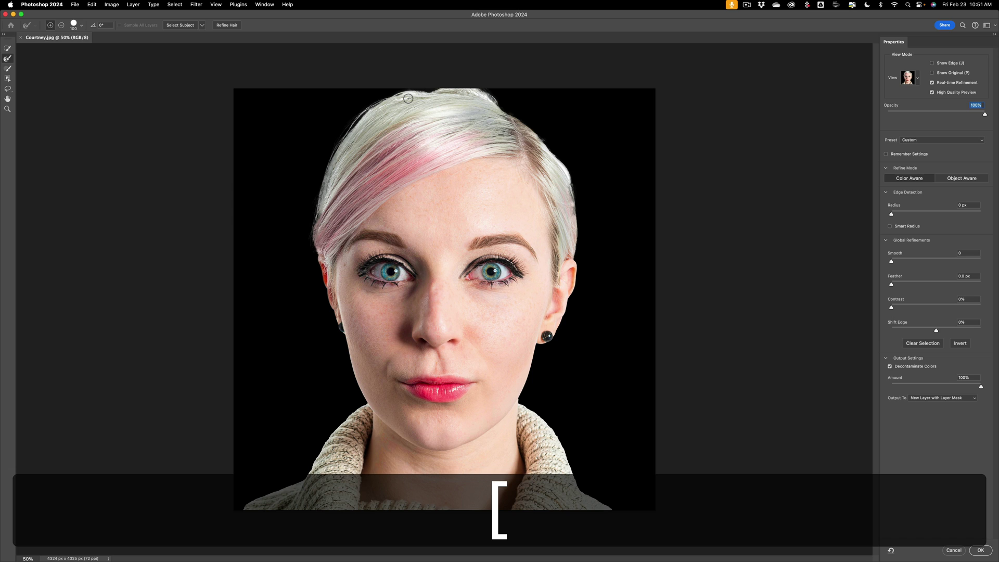
pyautogui.moveTo(408, 99); pyautogui.dragTo(351, 127)
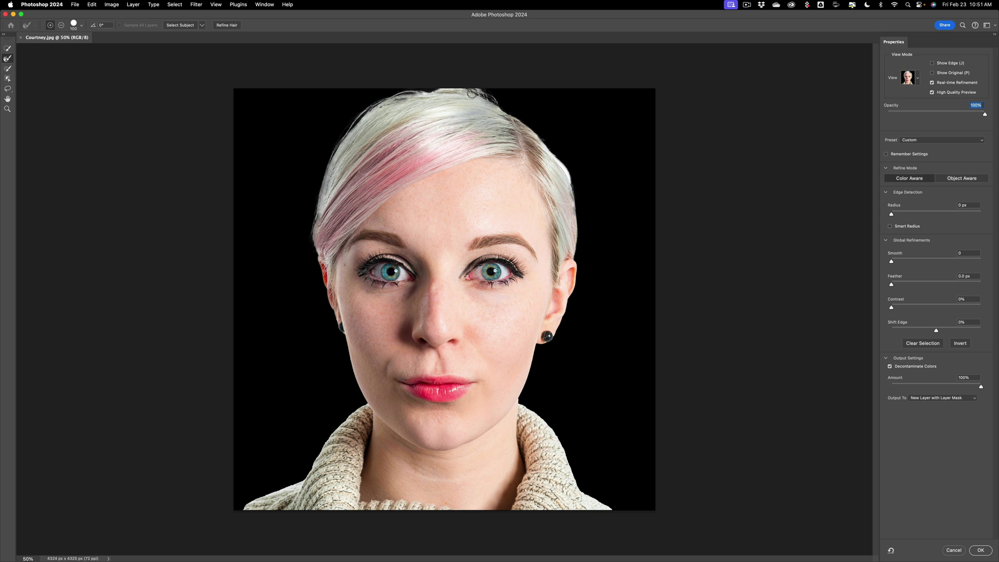
pyautogui.click(469, 92)
pyautogui.click(573, 204)
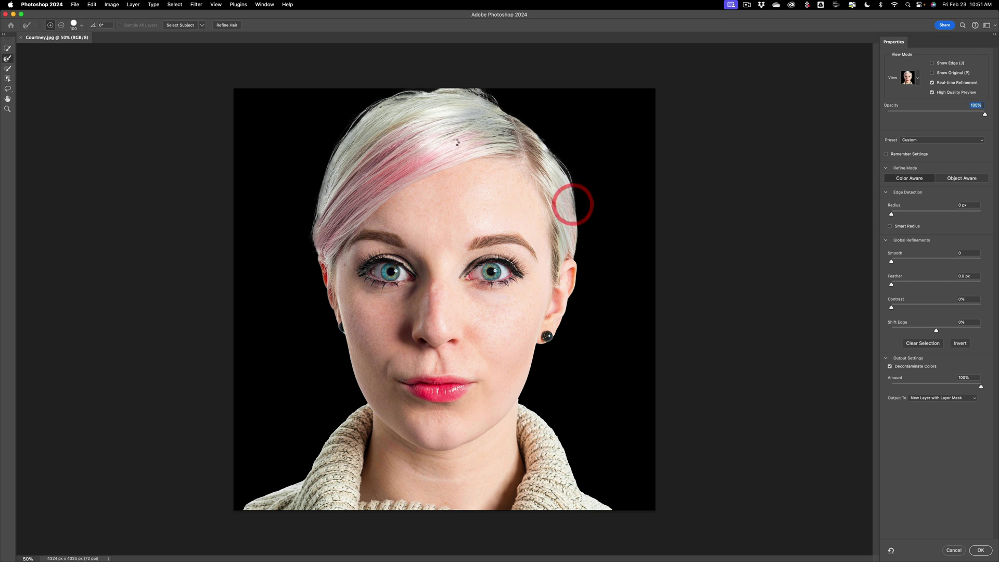
pyautogui.click(440, 88)
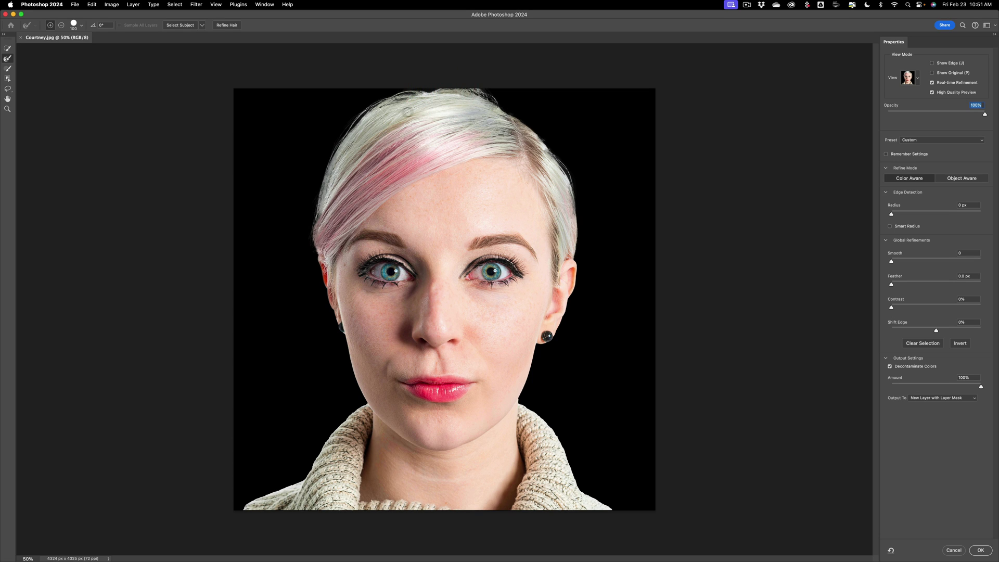
# - Touch up the crown hair edge and output the selection to a new layer
pyautogui.click(441, 103)
pyautogui.click(929, 398)
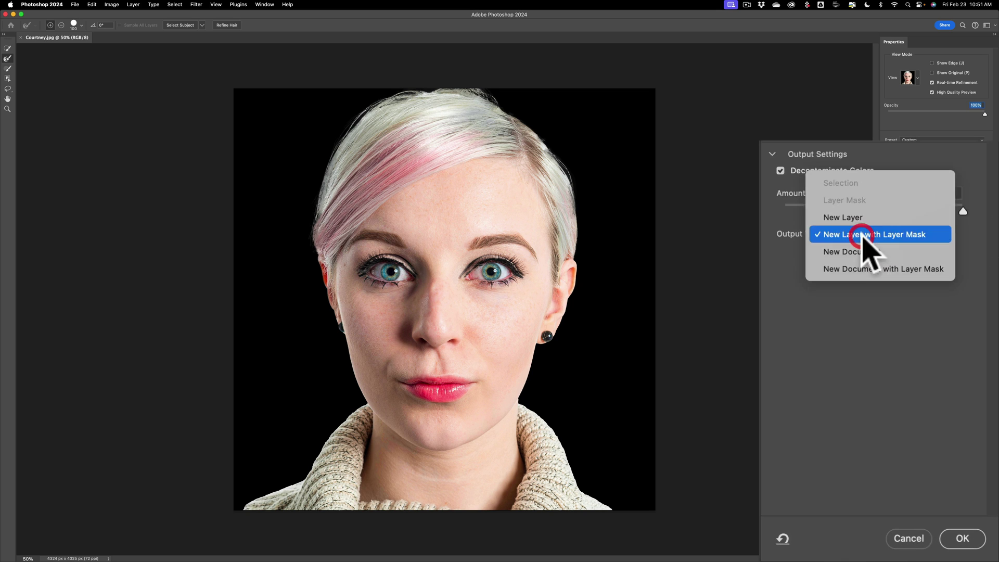
pyautogui.click(856, 219)
pyautogui.click(963, 538)
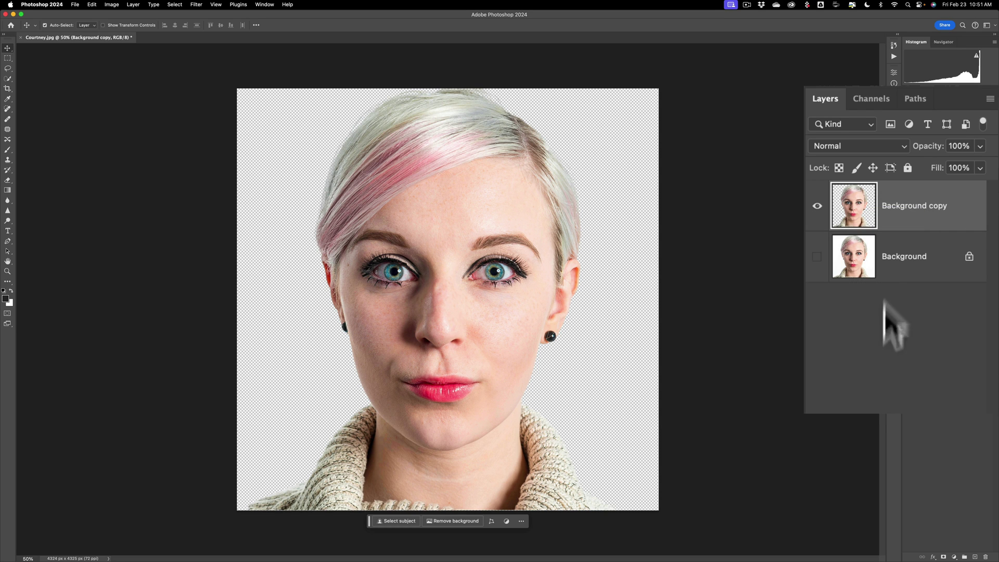
# - Duplicate the cut-out layer with Cmd+J and select the original Background layer
pyautogui.press('super')
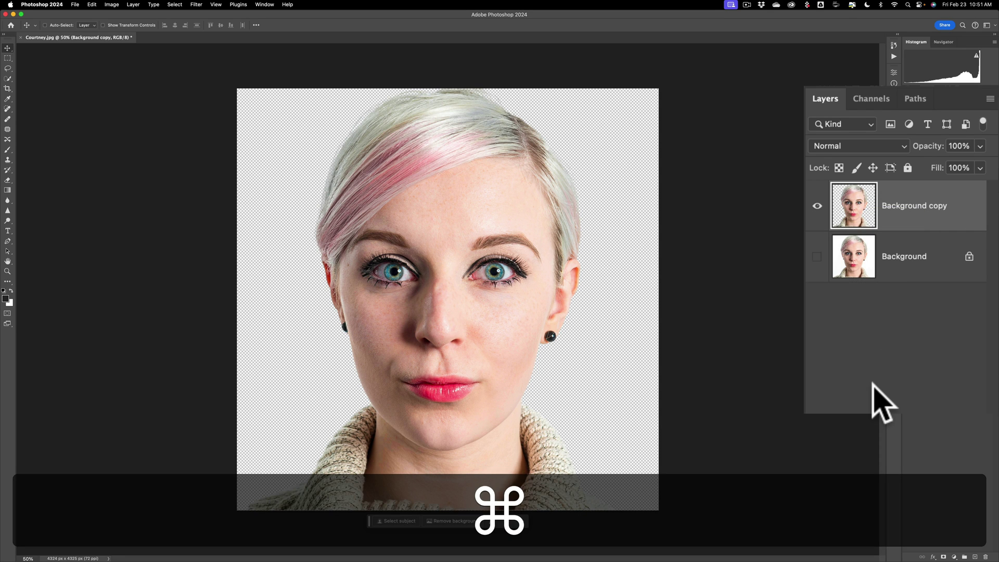
pyautogui.press('super+j')
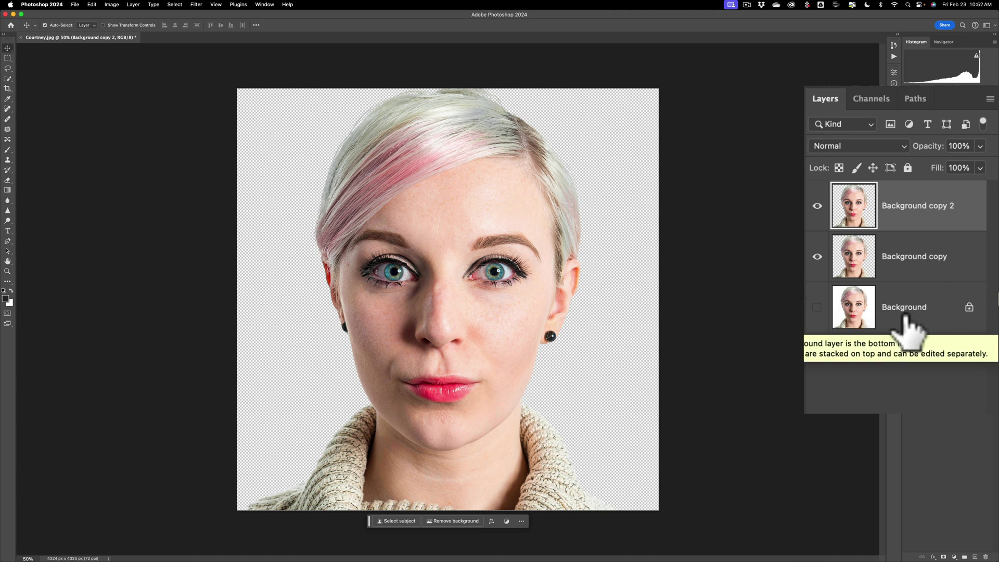
pyautogui.click(868, 320)
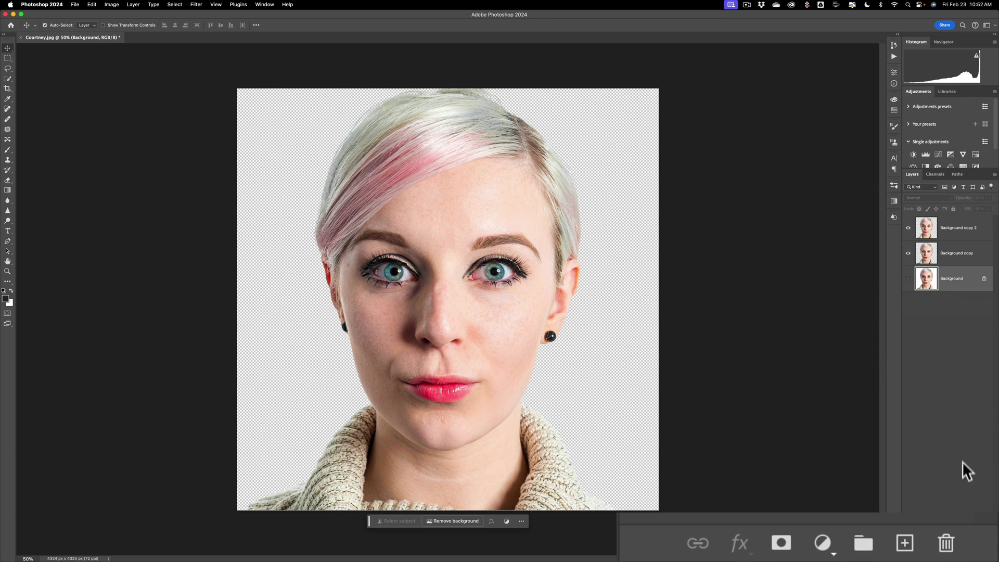
# - Add a new Layer 1 above Background and fill it with solid black
pyautogui.click(905, 544)
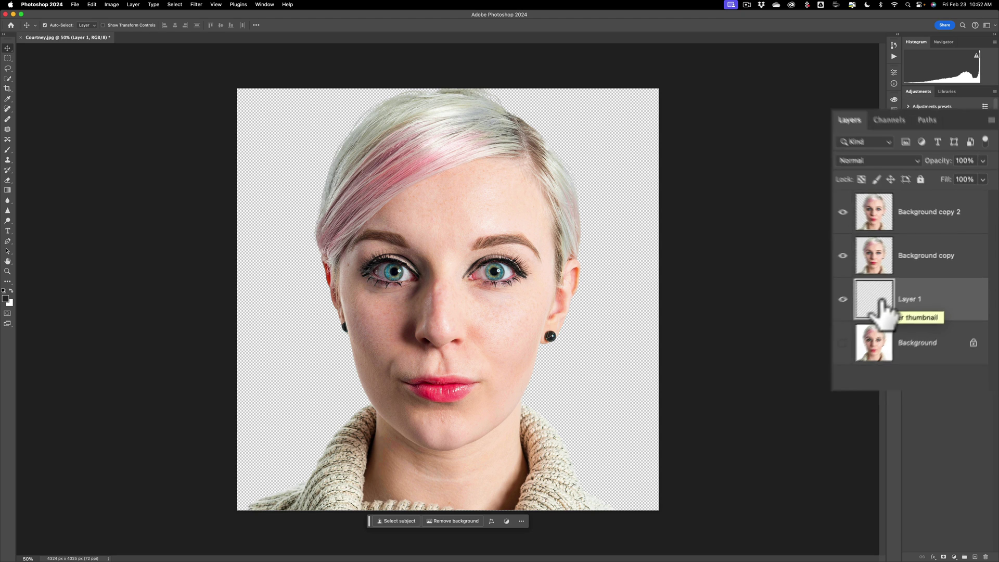
pyautogui.click(75, 6)
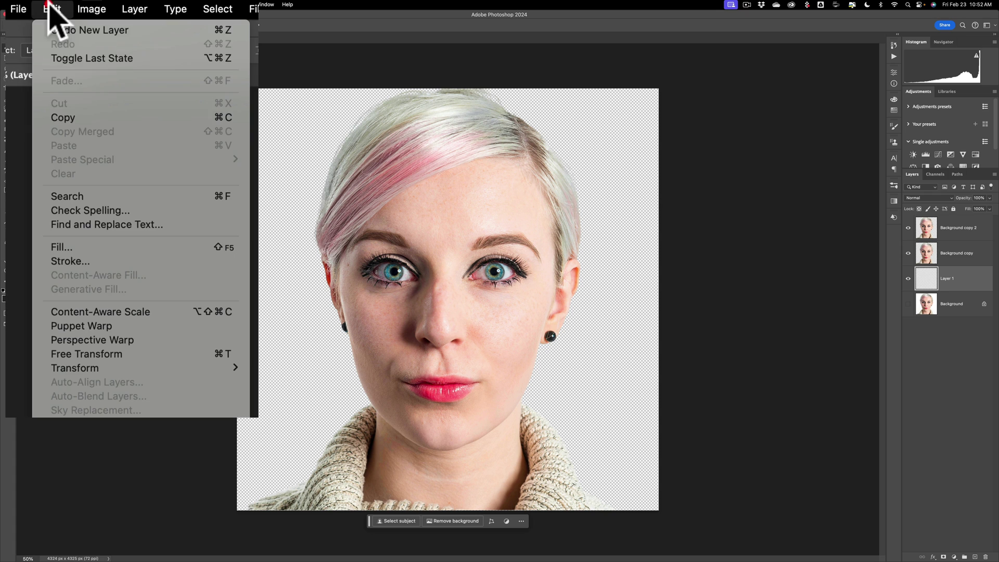
pyautogui.click(94, 124)
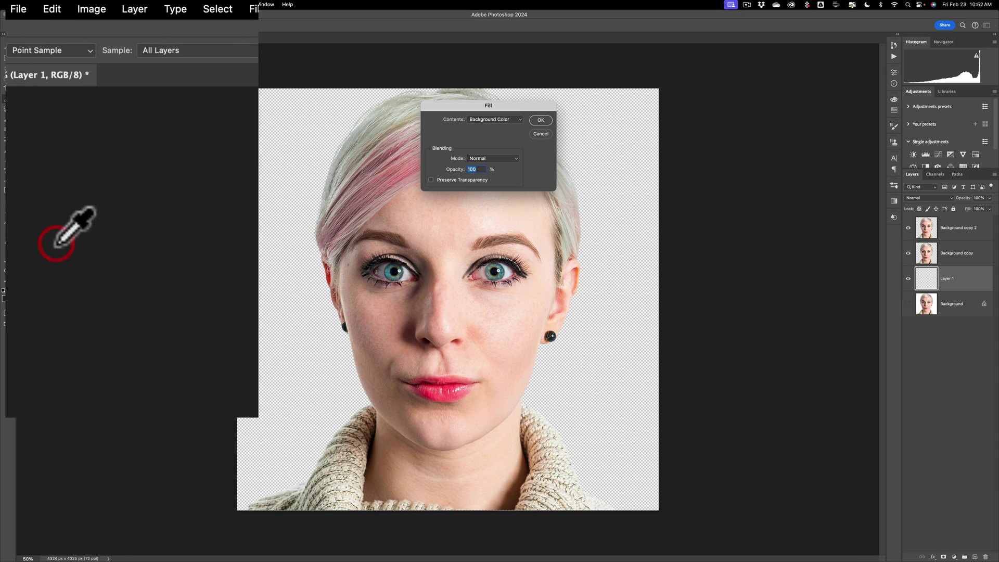
pyautogui.click(501, 113)
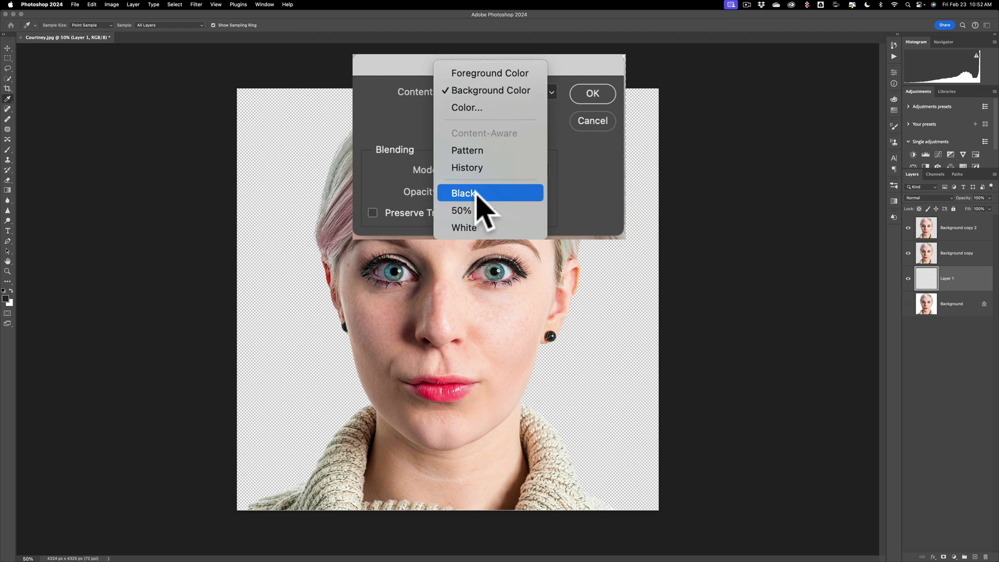
pyautogui.click(474, 190)
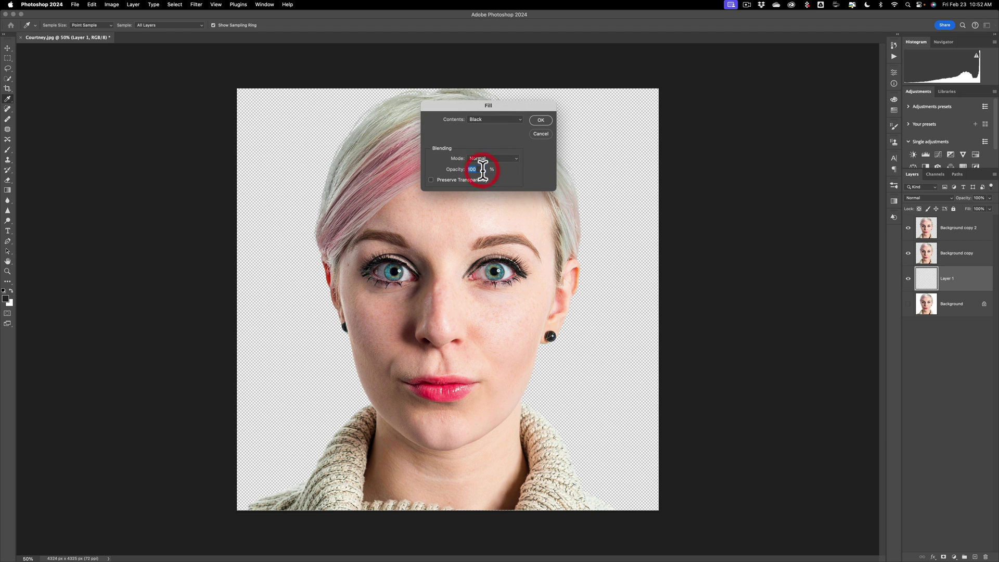
pyautogui.click(547, 120)
pyautogui.press('v')
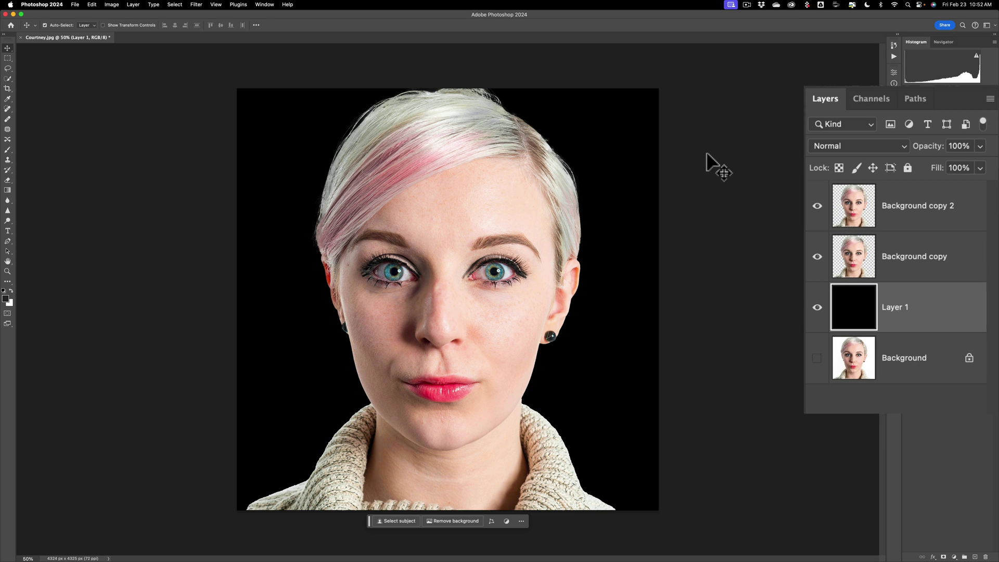
# - Hide Background copy 2 and make Background copy the active layer
pyautogui.click(818, 207)
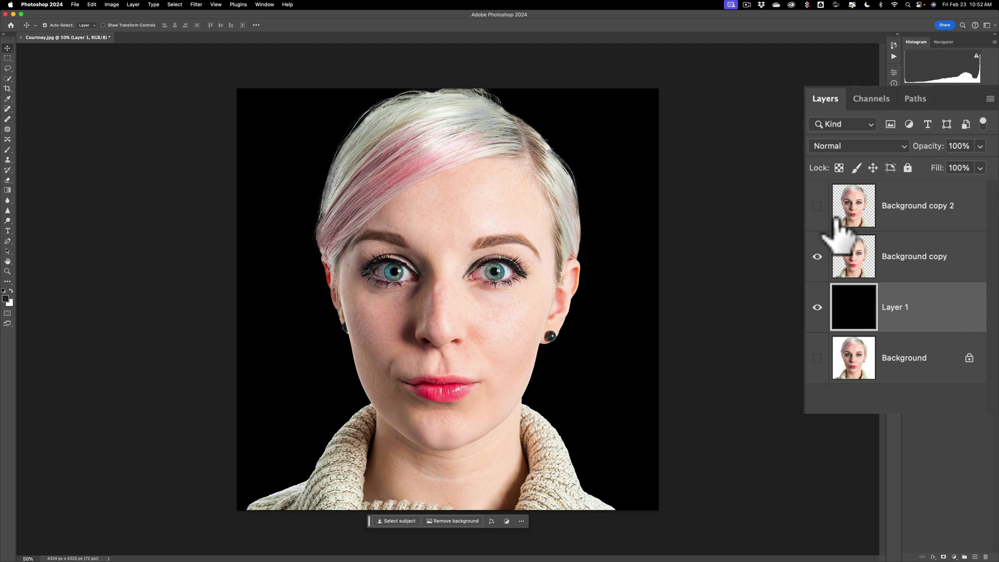
pyautogui.click(857, 254)
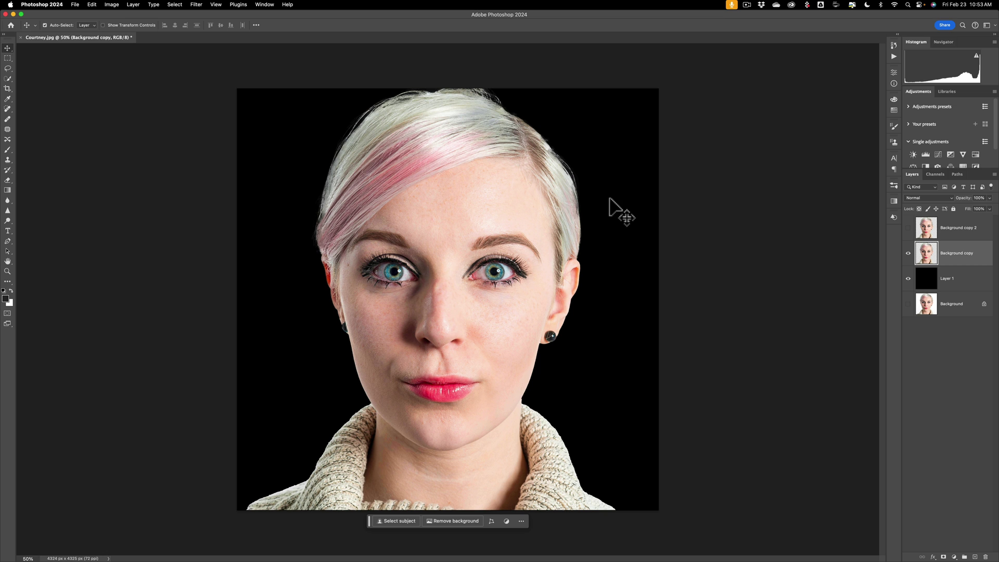
# - In Liquify, enlarge the Forward Warp brush and push the right hair swoop toward the edge
pyautogui.click(196, 5)
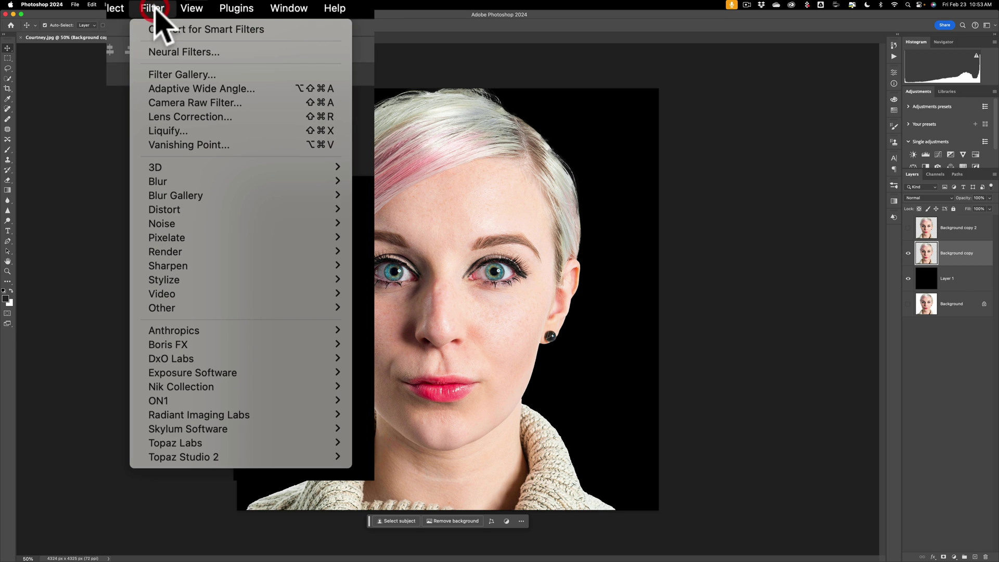
pyautogui.click(167, 132)
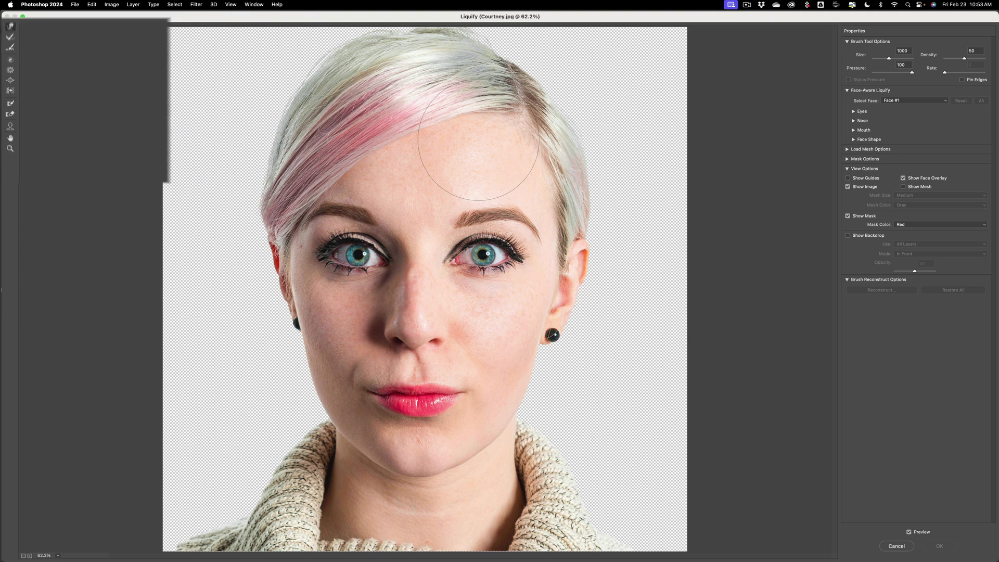
pyautogui.press(']')
pyautogui.press(']')
pyautogui.press('[')
pyautogui.press(']')
pyautogui.press(']')
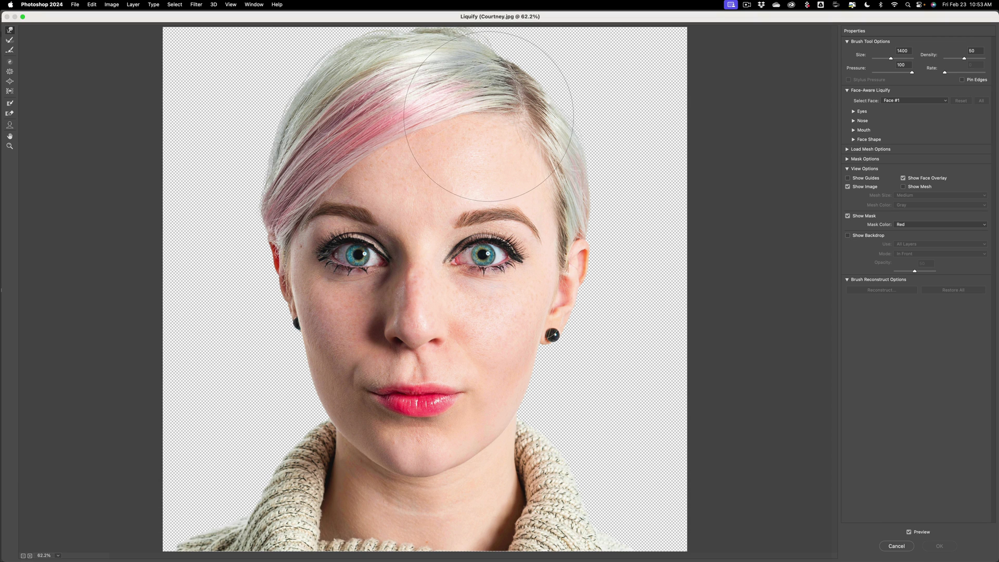
pyautogui.moveTo(520, 107)
pyautogui.mouseDown()
pyautogui.moveTo(658, 60)
pyautogui.moveTo(651, 56)
pyautogui.mouseUp()
pyautogui.moveTo(588, 46)
pyautogui.mouseDown()
pyautogui.moveTo(677, 123)
pyautogui.moveTo(676, 134)
pyautogui.moveTo(668, 42)
pyautogui.mouseUp()
pyautogui.moveTo(533, 29); pyautogui.dragTo(531, 29)
pyautogui.moveTo(698, 198)
pyautogui.mouseDown()
pyautogui.moveTo(628, 250)
pyautogui.moveTo(690, 253)
pyautogui.moveTo(637, 192)
pyautogui.moveTo(691, 200)
pyautogui.moveTo(691, 223)
pyautogui.mouseUp()
# - Stretch the ear, jaw and collar rightward and apply the Liquify distortion
pyautogui.moveTo(551, 333); pyautogui.dragTo(669, 328)
pyautogui.moveTo(594, 284)
pyautogui.mouseDown()
pyautogui.moveTo(570, 336)
pyautogui.moveTo(702, 353)
pyautogui.moveTo(650, 270)
pyautogui.moveTo(715, 260)
pyautogui.moveTo(699, 249)
pyautogui.moveTo(702, 195)
pyautogui.mouseUp()
pyautogui.moveTo(583, 421)
pyautogui.mouseDown()
pyautogui.moveTo(647, 435)
pyautogui.moveTo(635, 413)
pyautogui.moveTo(686, 376)
pyautogui.moveTo(680, 391)
pyautogui.moveTo(696, 398)
pyautogui.moveTo(692, 524)
pyautogui.moveTo(705, 509)
pyautogui.moveTo(679, 479)
pyautogui.moveTo(651, 412)
pyautogui.moveTo(727, 417)
pyautogui.mouseUp()
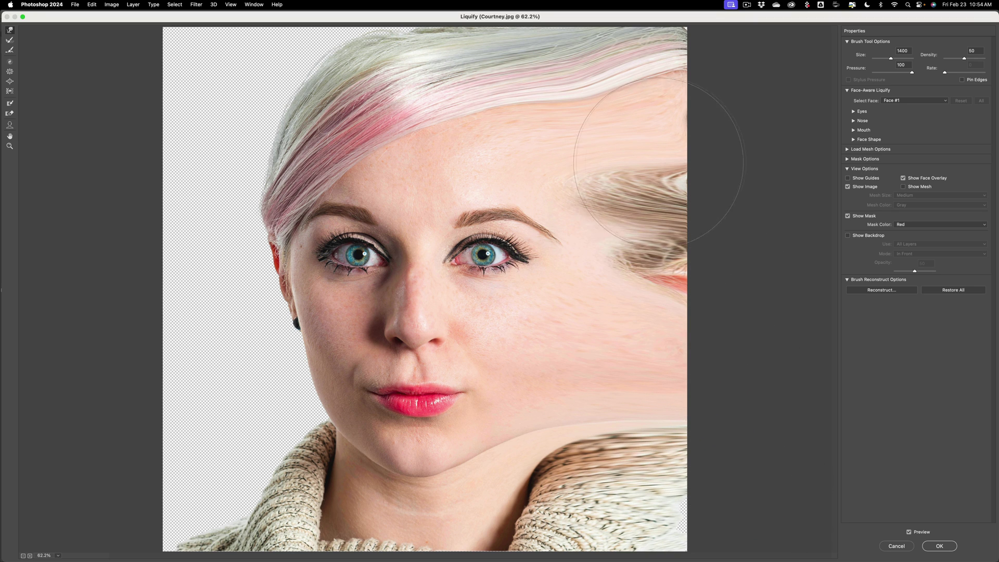
pyautogui.click(877, 528)
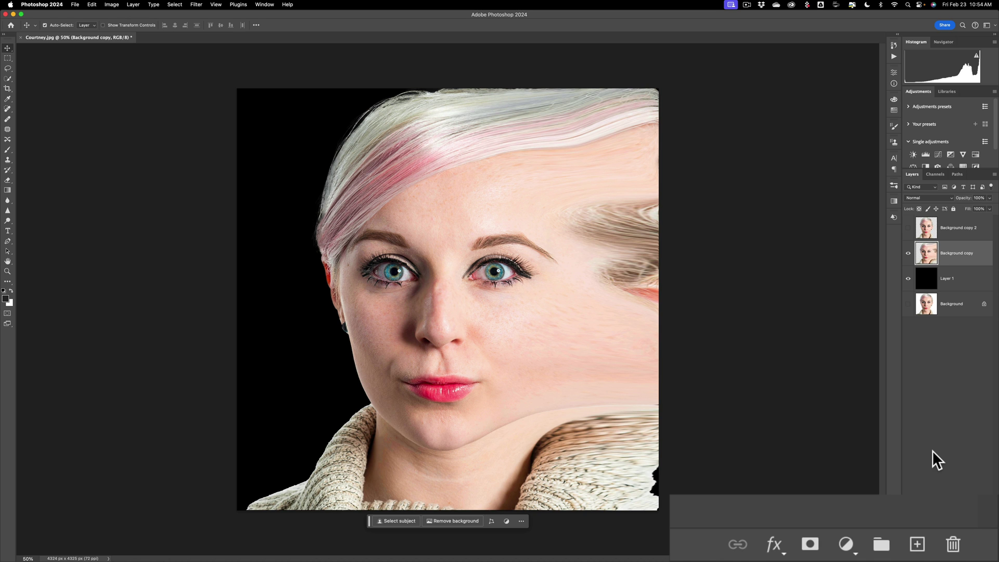
# - Give Background copy a black hide-all mask, then show and select Background copy 2
pyautogui.press('alt')
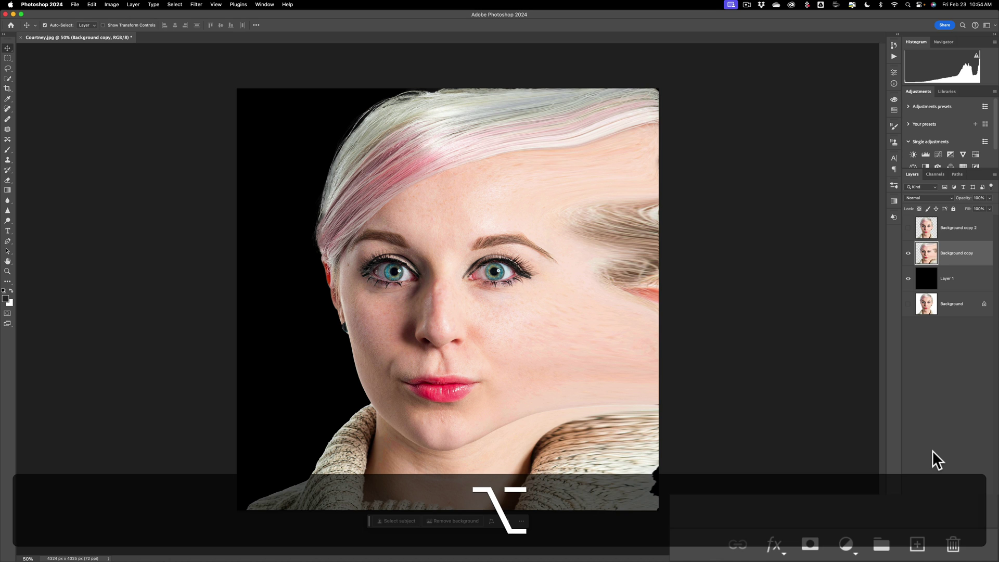
pyautogui.keyDown('alt'); pyautogui.click(810, 544); pyautogui.keyUp('alt')
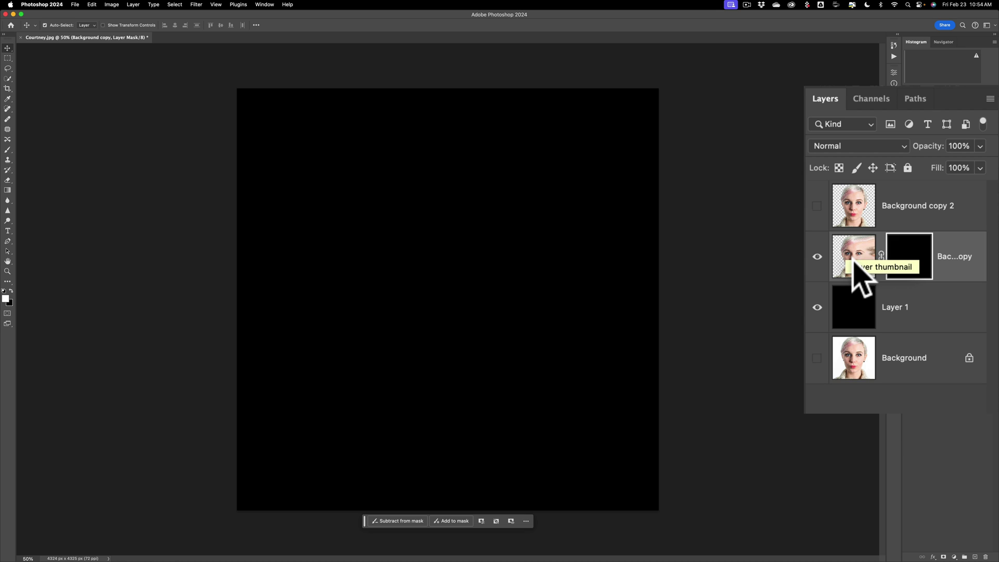
pyautogui.click(818, 206)
pyautogui.click(854, 209)
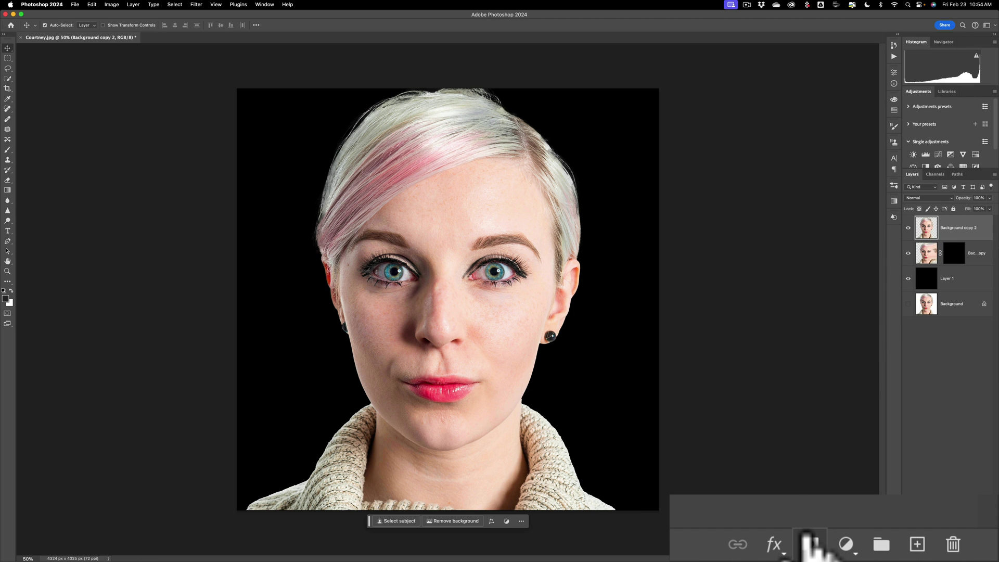
# - Add a white reveal-all mask to Background copy 2 and switch to the Brush tool
pyautogui.click(944, 557)
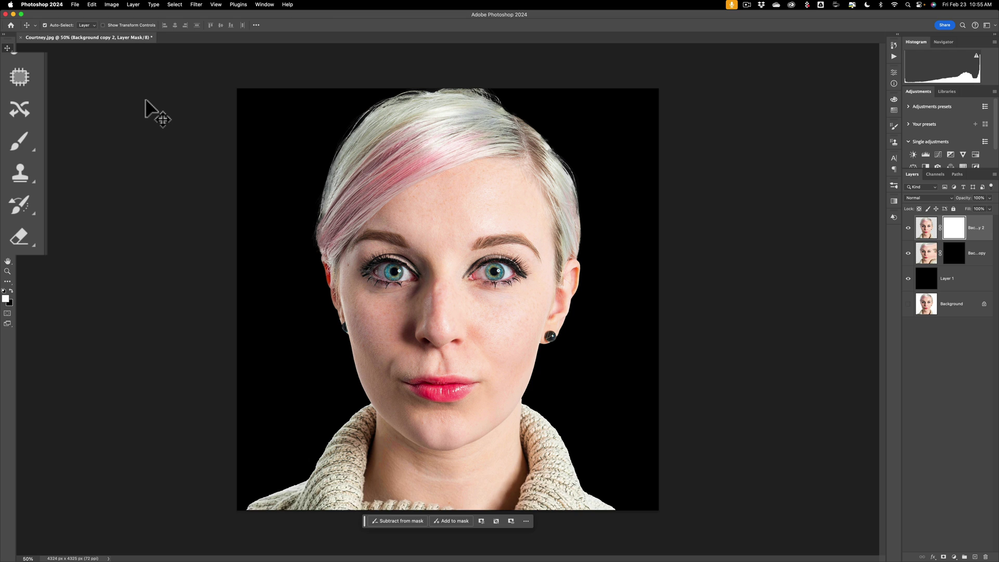
pyautogui.press('b')
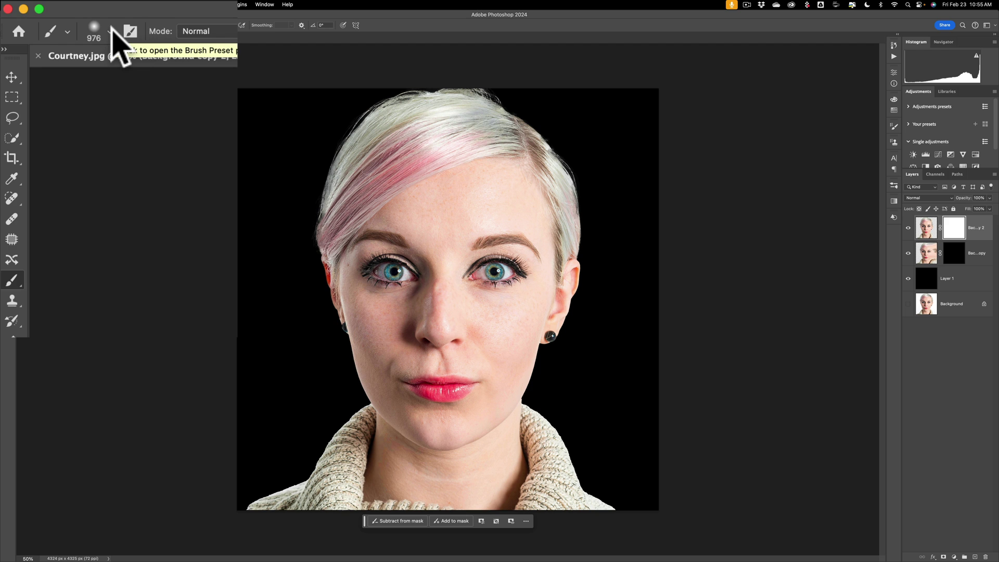
# - In the Morganti Brushes set, try EB-1 and EB-2, then choose Morganti EB-3 at 642 px
pyautogui.click(110, 32)
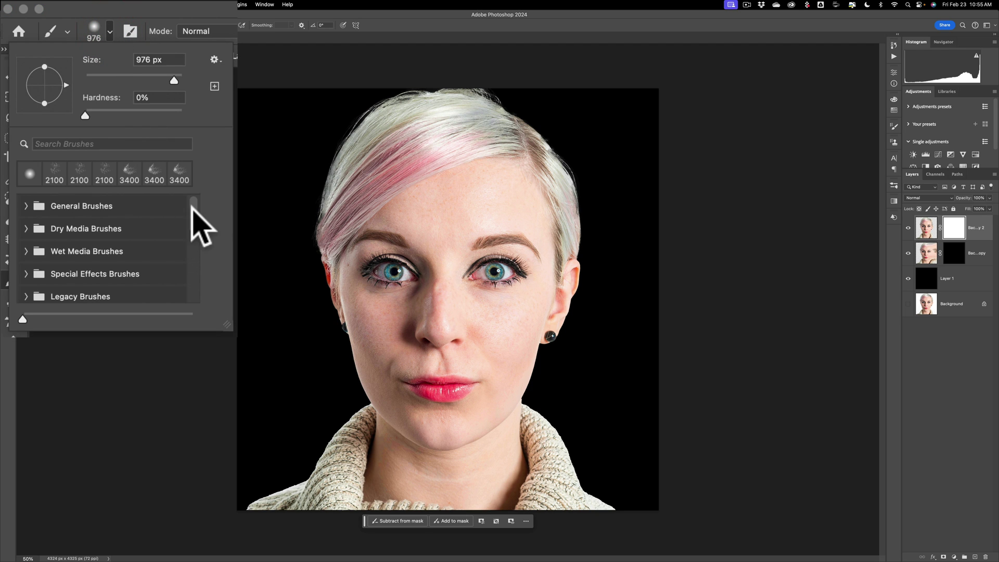
pyautogui.scroll(-10, 194, 224)
pyautogui.click(189, 284)
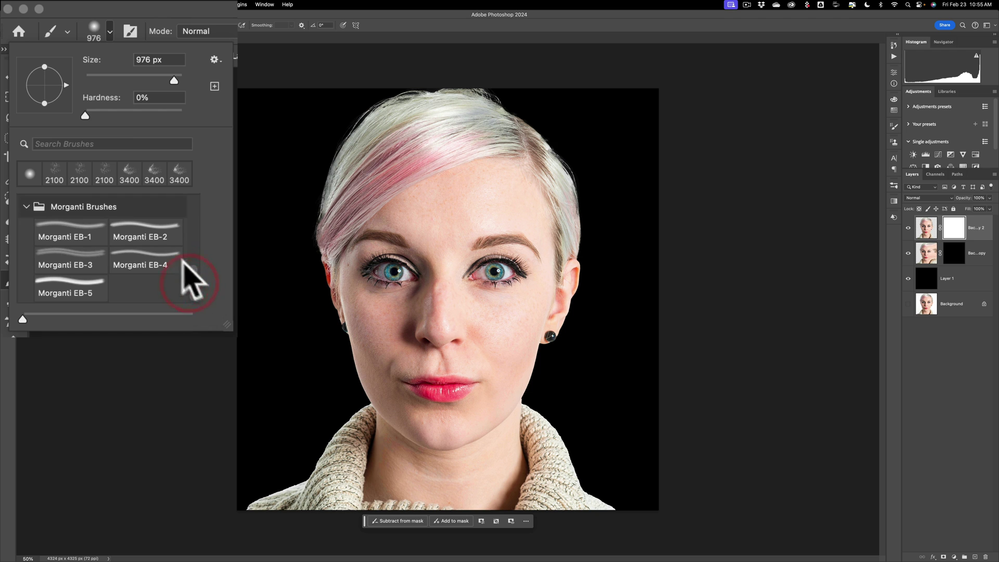
pyautogui.click(83, 229)
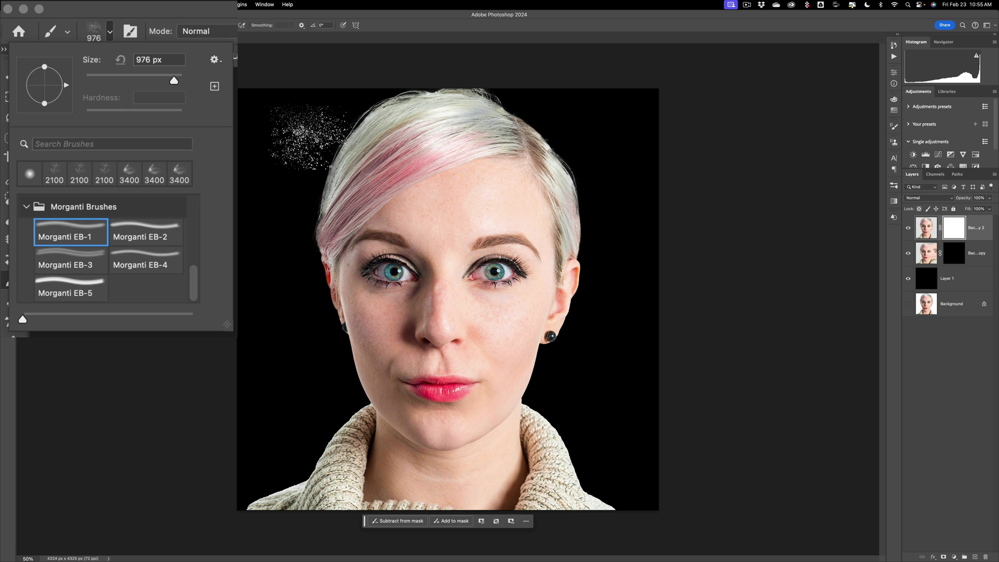
pyautogui.click(145, 225)
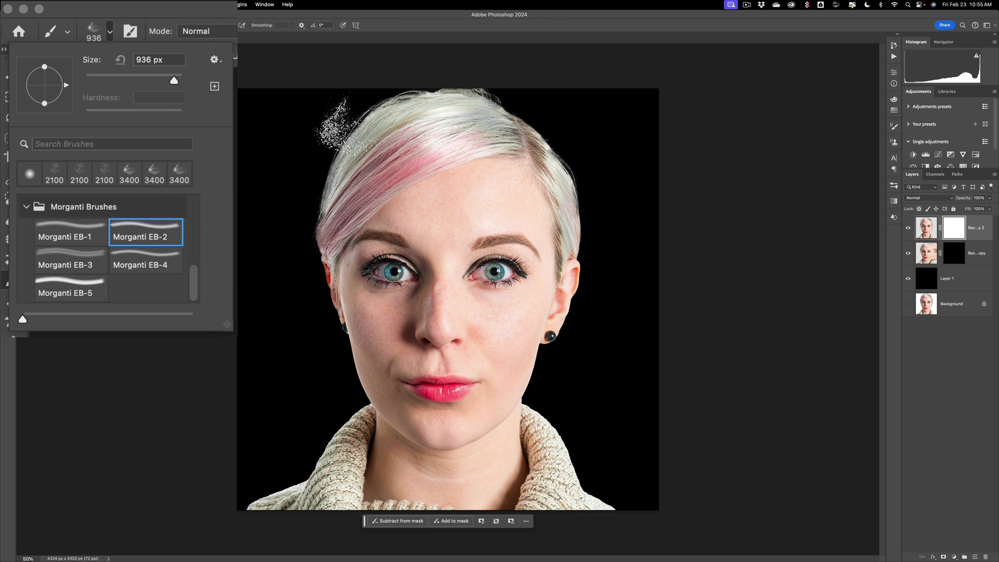
pyautogui.click(108, 255)
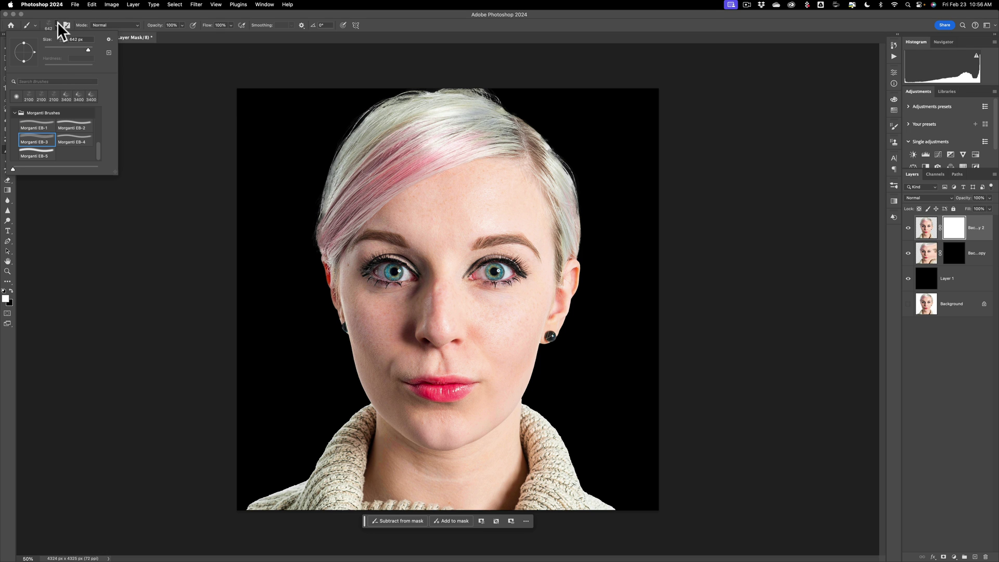
# - Resize the Morganti EB-3 brush to 2600 px and tilt its tip angle to 26°
pyautogui.click(57, 23)
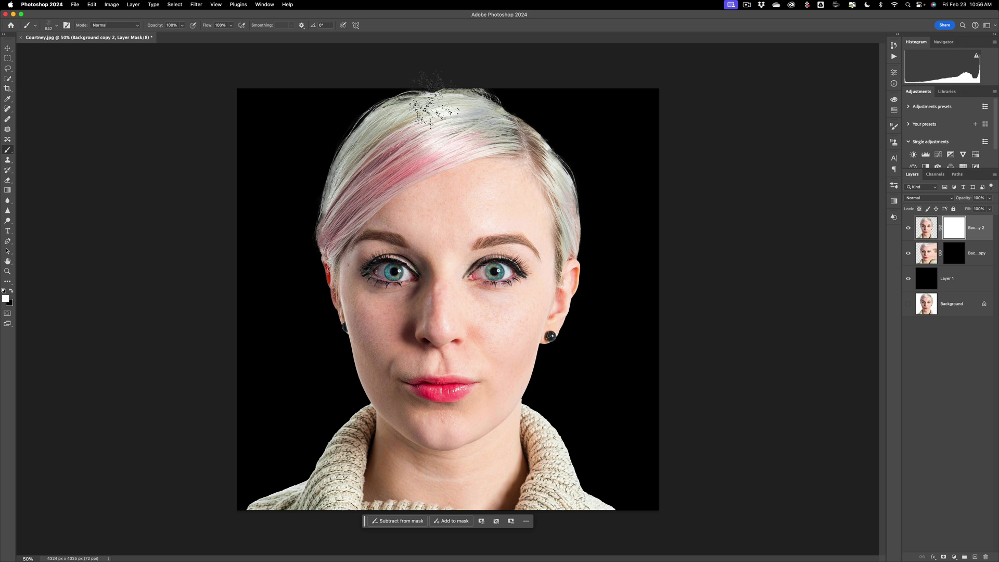
pyautogui.press('F5')
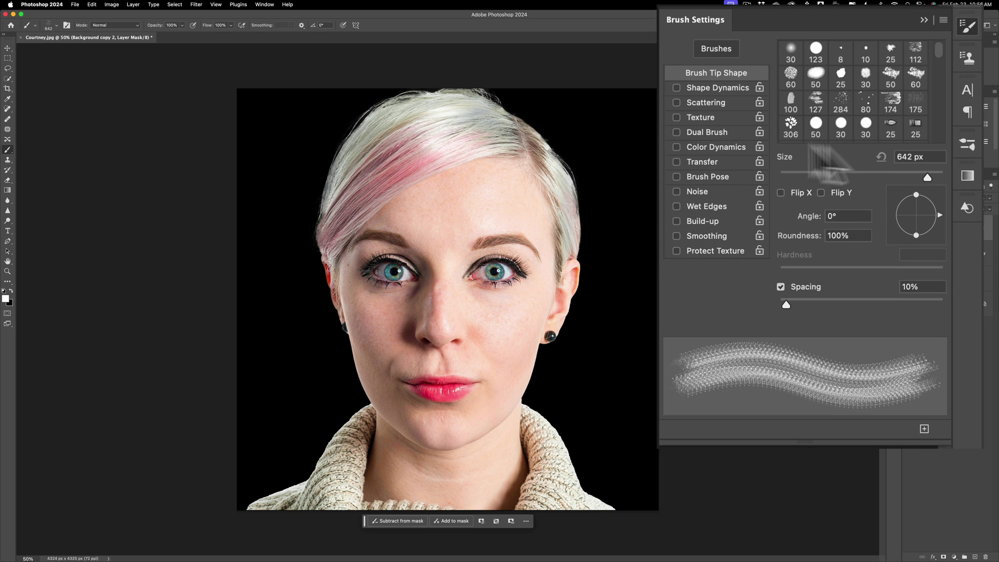
pyautogui.moveTo(929, 176); pyautogui.dragTo(935, 176)
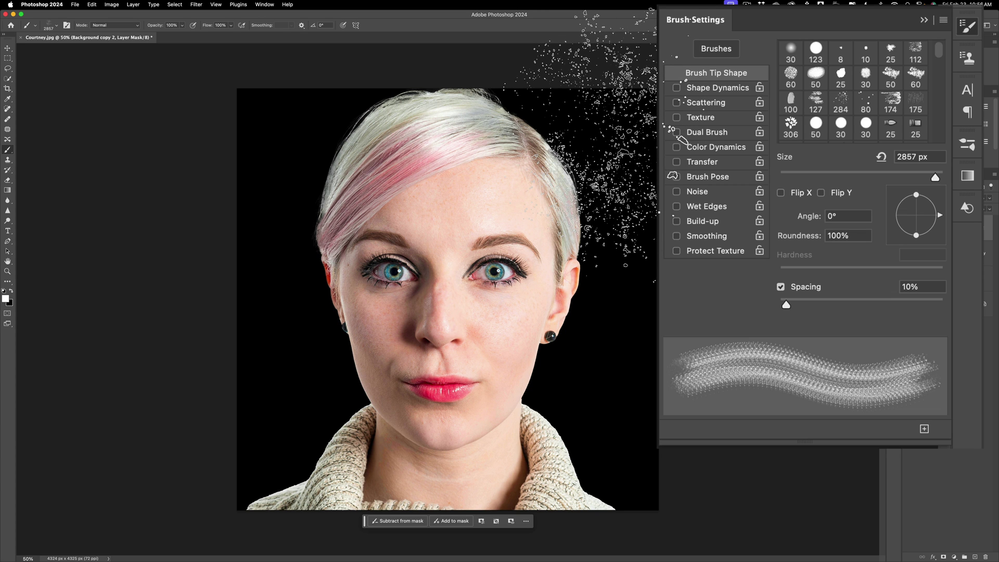
pyautogui.press('[')
pyautogui.press('[')
pyautogui.press('[')
pyautogui.press(']')
pyautogui.press('[')
pyautogui.press('[')
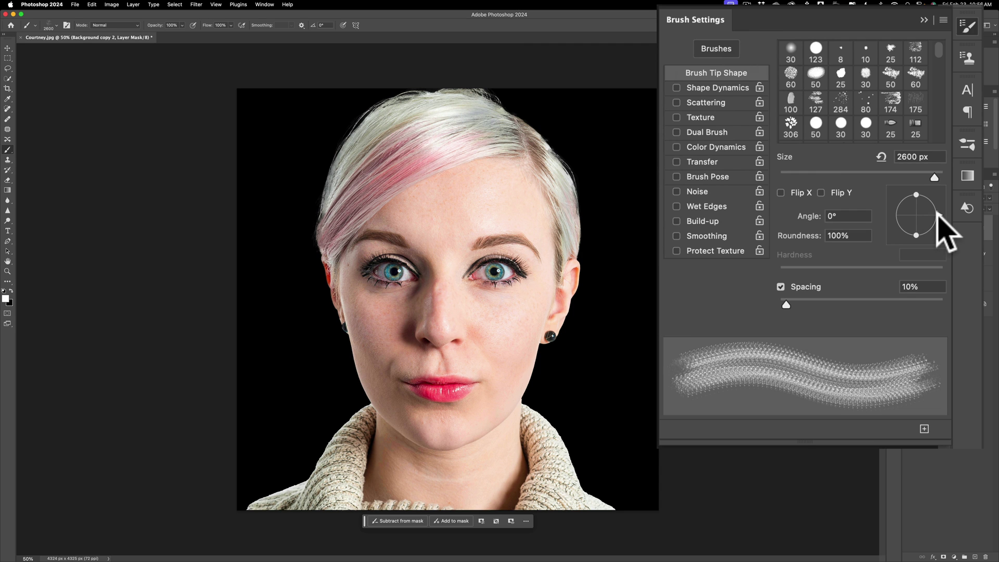
pyautogui.moveTo(937, 212); pyautogui.dragTo(936, 202)
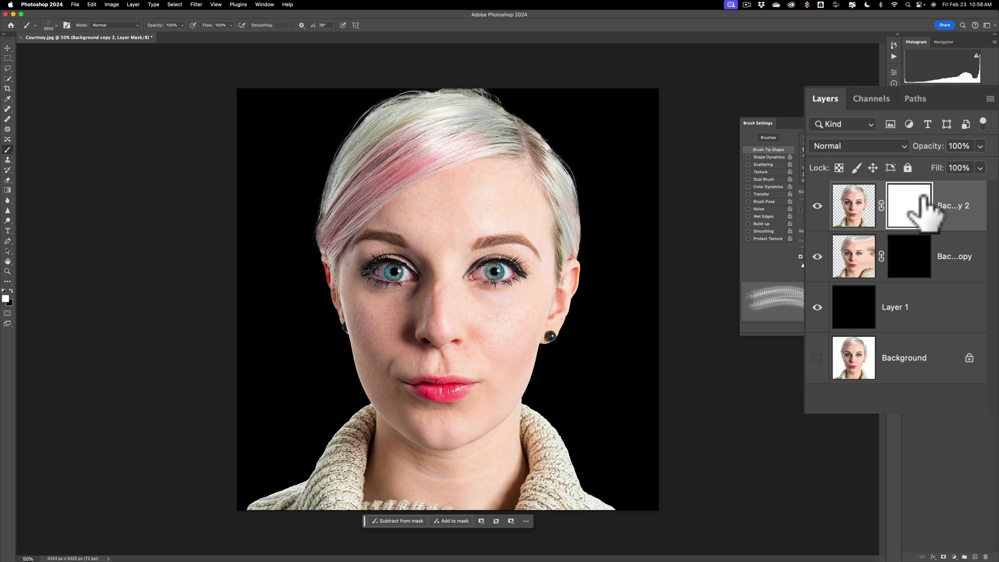
# - Paint black particle strokes on Background copy 2's mask along her right side, re-angling the tip to about -16°
pyautogui.click(854, 204)
pyautogui.click(891, 207)
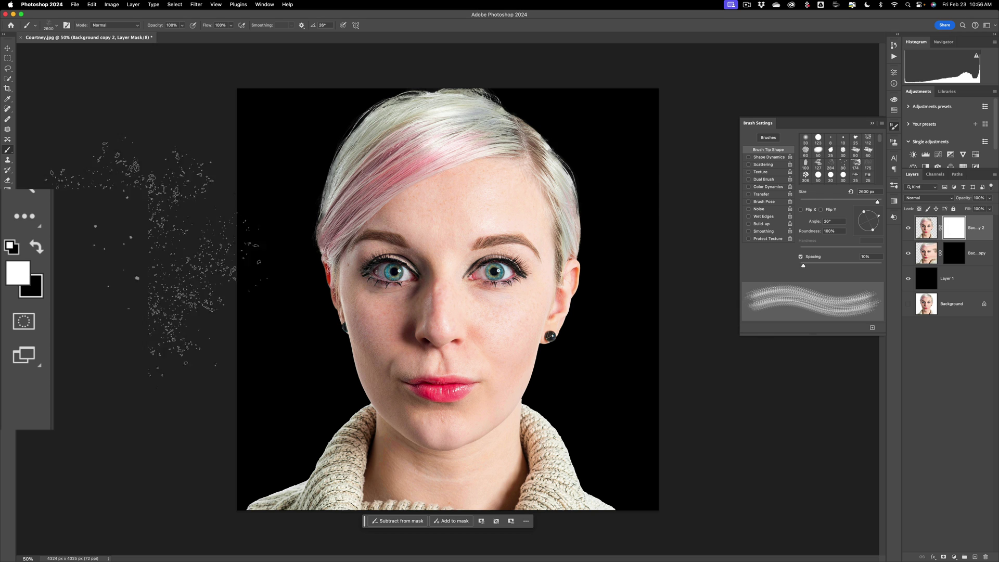
pyautogui.press('x')
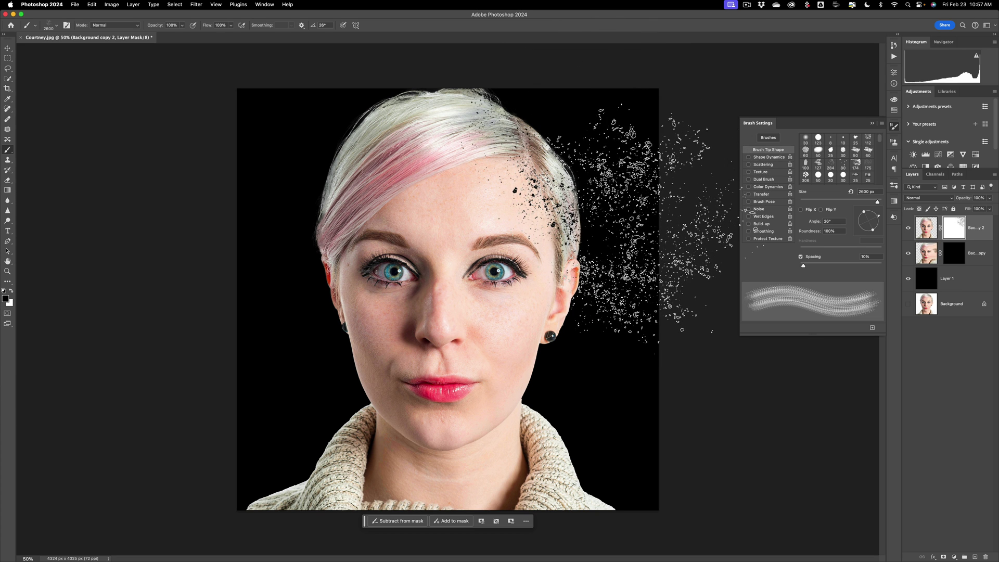
pyautogui.click(870, 229)
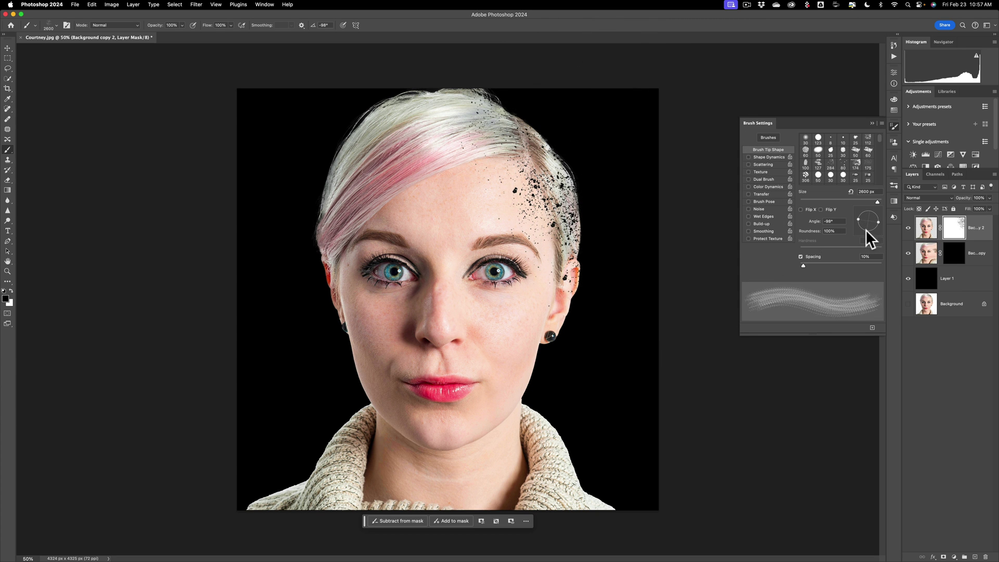
pyautogui.moveTo(866, 229)
pyautogui.mouseDown()
pyautogui.moveTo(858, 221)
pyautogui.moveTo(880, 221)
pyautogui.mouseUp()
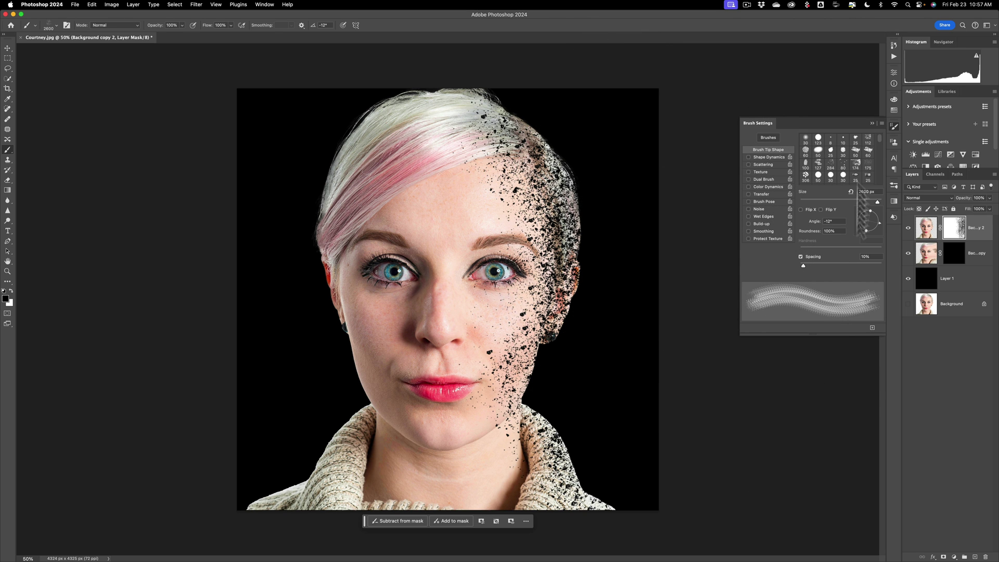
pyautogui.click(873, 123)
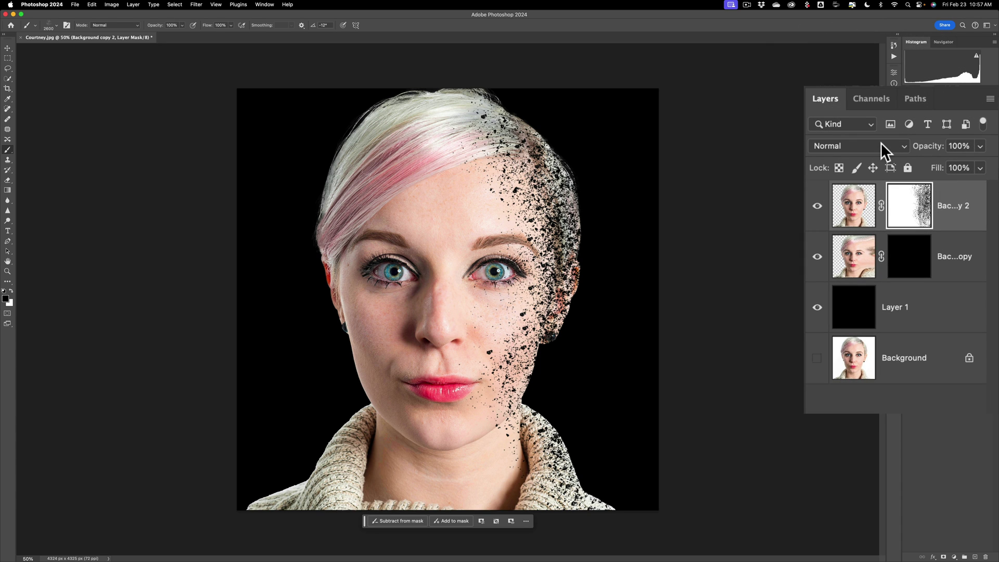
# - Target the liquified copy's mask and switch to the Morganti EB-2 brush
pyautogui.click(906, 253)
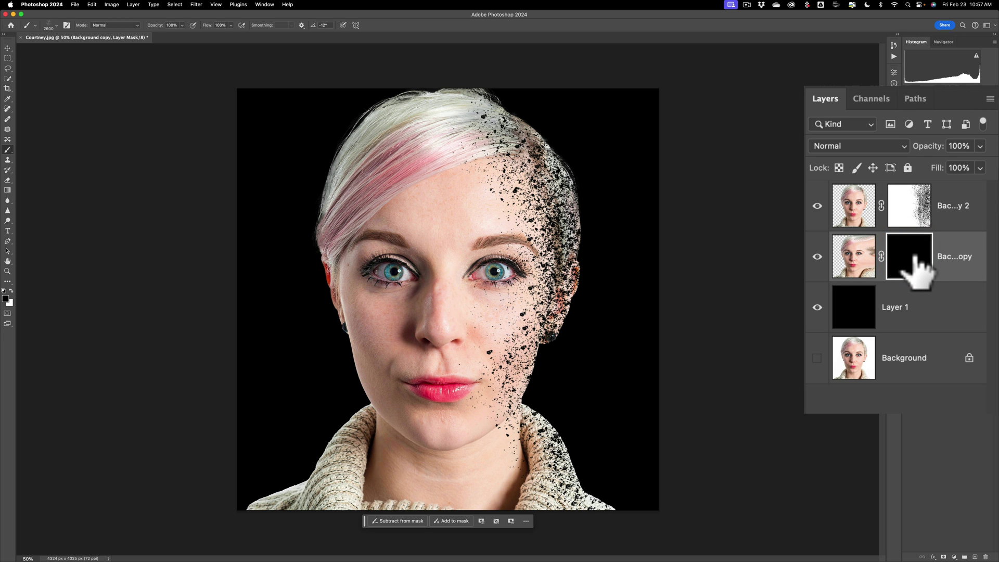
pyautogui.click(56, 25)
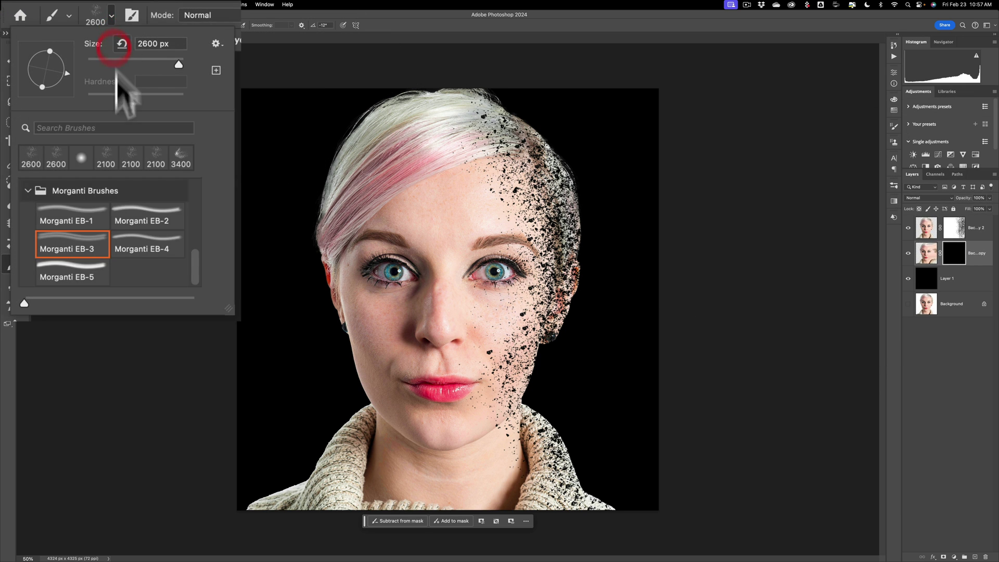
pyautogui.click(135, 214)
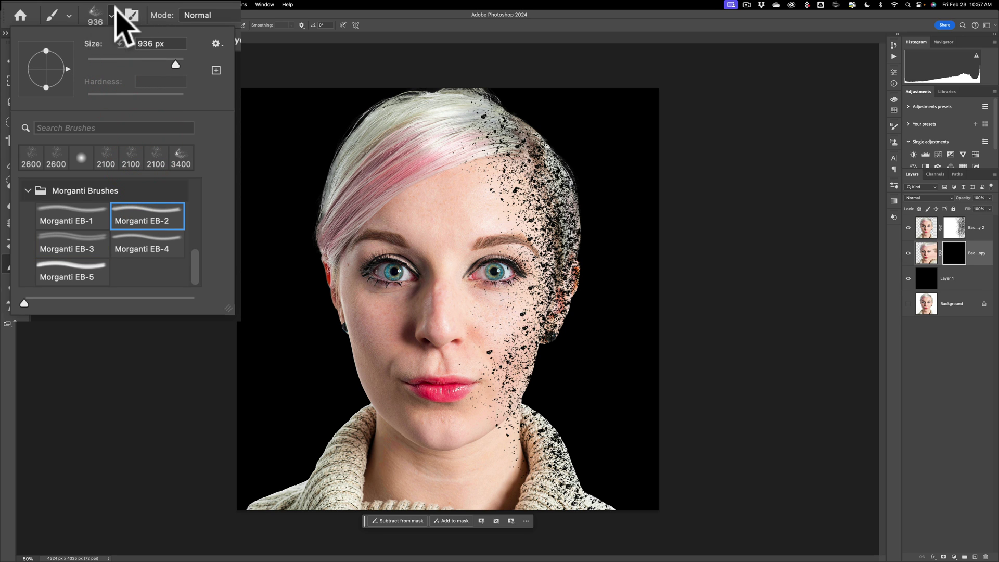
pyautogui.click(57, 25)
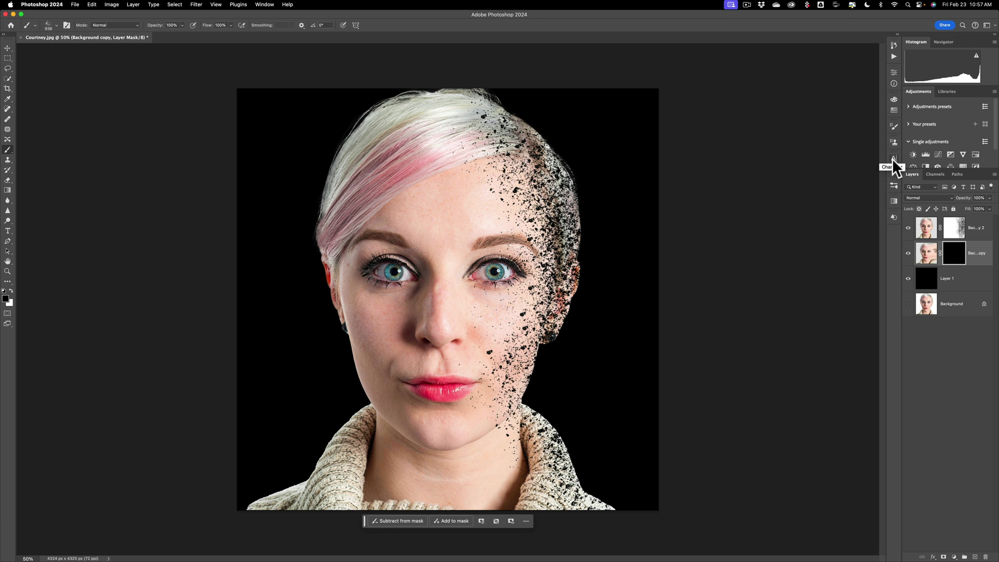
# - Rotate the EB-2 brush tip to -170° and enlarge it to 4100 px
pyautogui.press('F5')
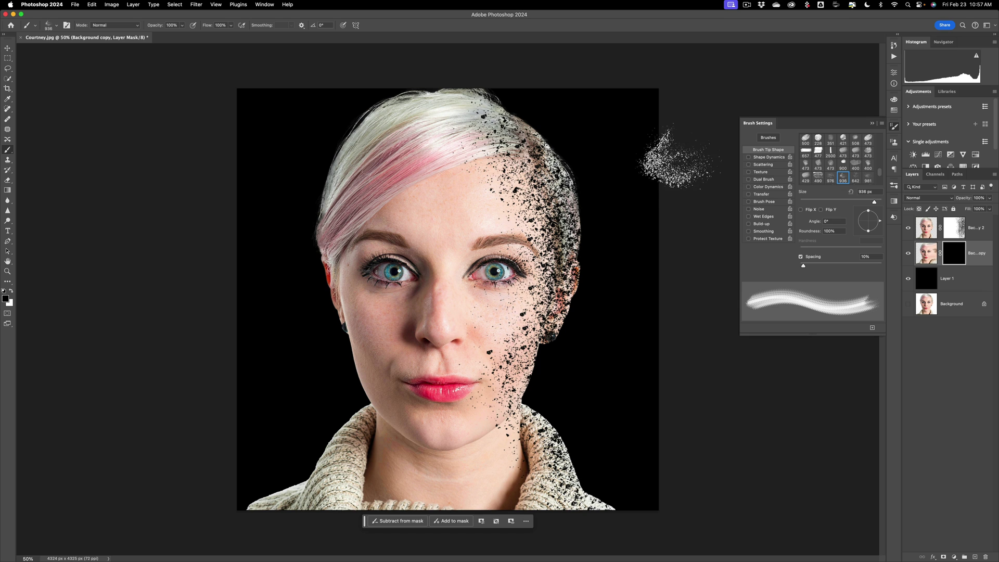
pyautogui.moveTo(880, 220)
pyautogui.mouseDown()
pyautogui.moveTo(867, 207)
pyautogui.moveTo(860, 220)
pyautogui.mouseUp()
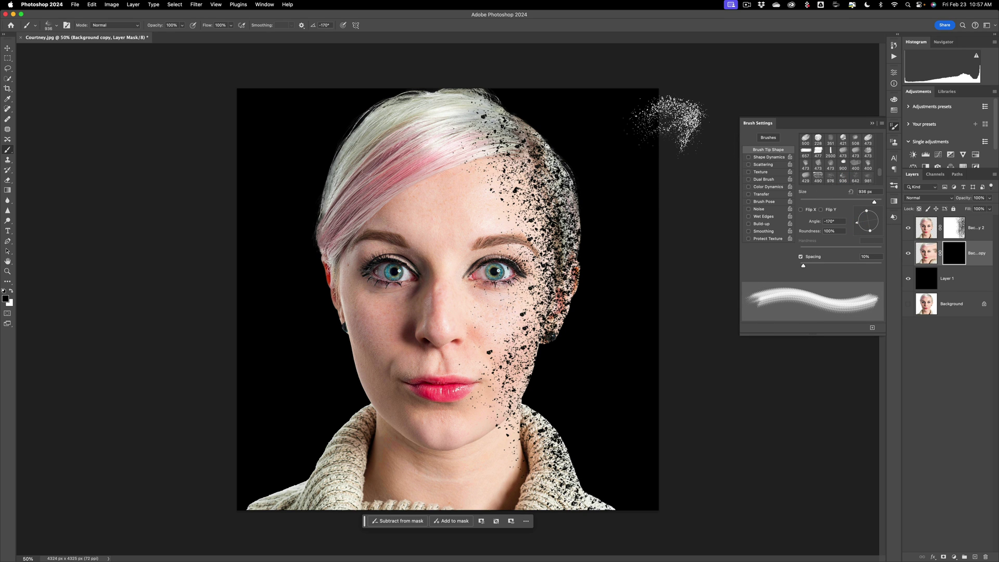
pyautogui.press(']')
pyautogui.press(']')
pyautogui.press(']')
pyautogui.press(']')
pyautogui.press(']')
pyautogui.press(']')
pyautogui.press(']')
pyautogui.press(']')
pyautogui.press(']')
pyautogui.press(']')
pyautogui.press(']')
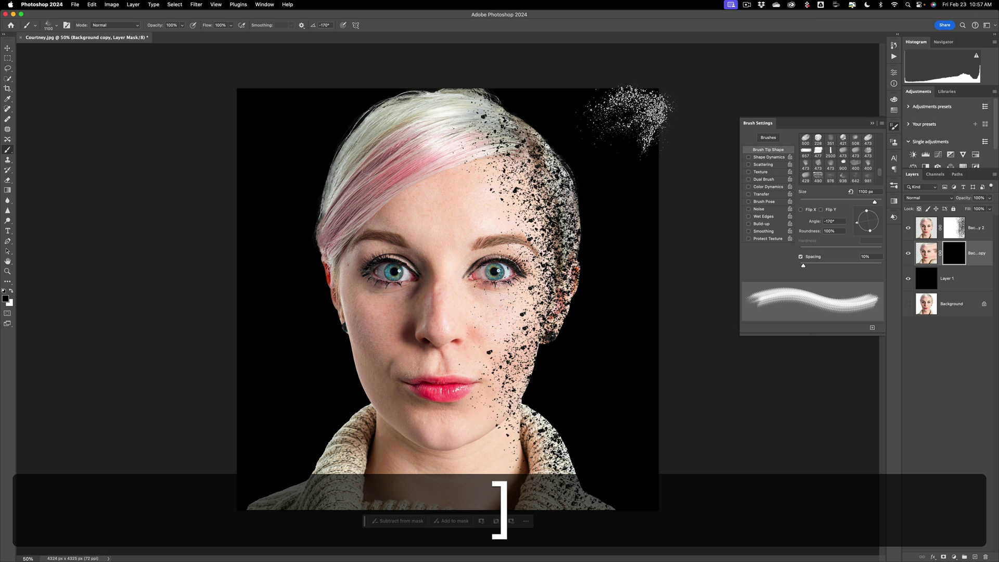
pyautogui.press(']')
pyautogui.press(']')
pyautogui.press(']')
pyautogui.press(']')
pyautogui.press(']')
pyautogui.press(']')
pyautogui.press(']')
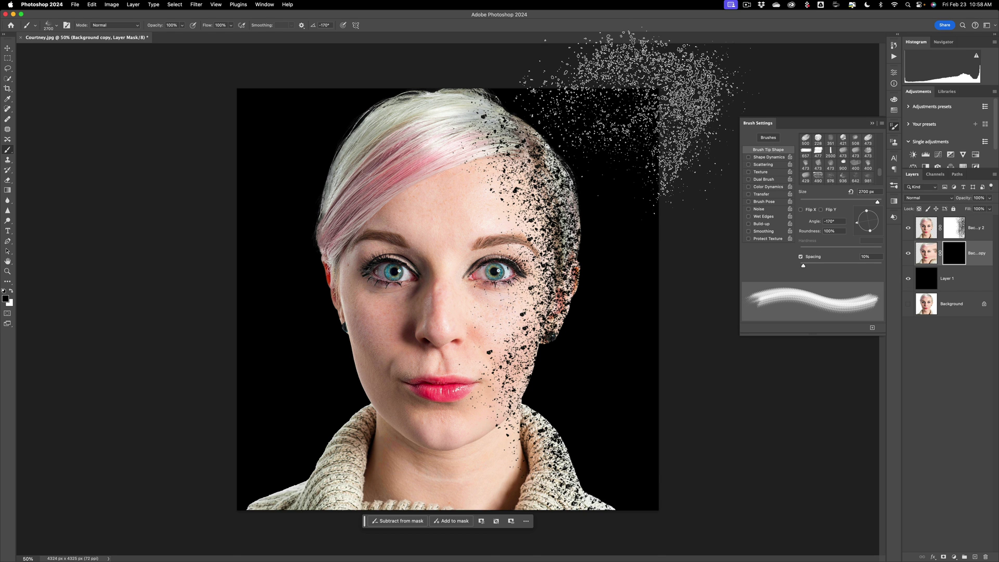
pyautogui.press(']')
pyautogui.press(']')
pyautogui.press(']')
pyautogui.press(']')
pyautogui.press(']')
pyautogui.press(']')
pyautogui.press(']')
pyautogui.press(']')
pyautogui.press(']')
pyautogui.press(']')
pyautogui.press(']')
pyautogui.press(']')
pyautogui.press(']')
pyautogui.press(']')
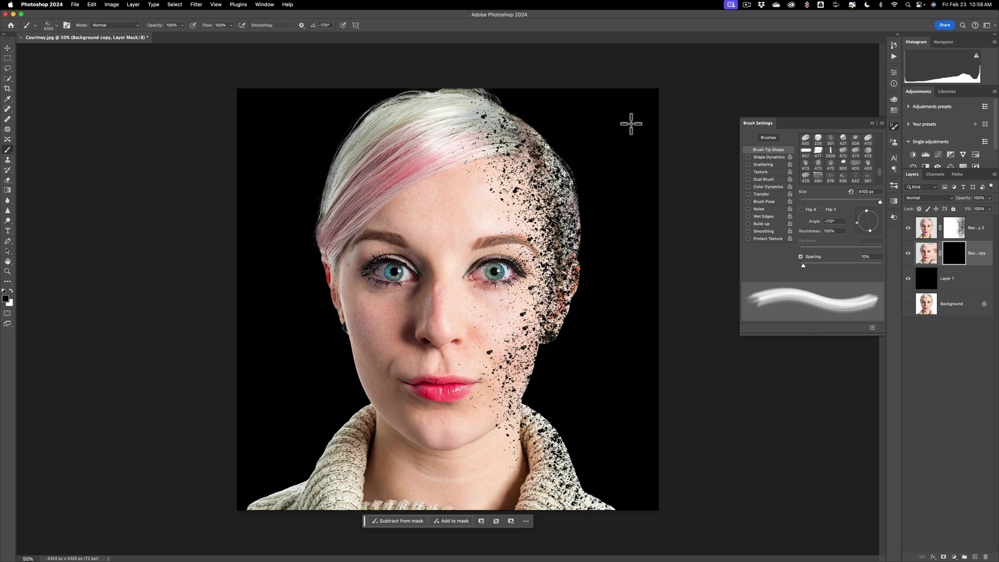
# - Paint white on the mask to scatter light particles right of her head, tip at -160°
pyautogui.press('super')
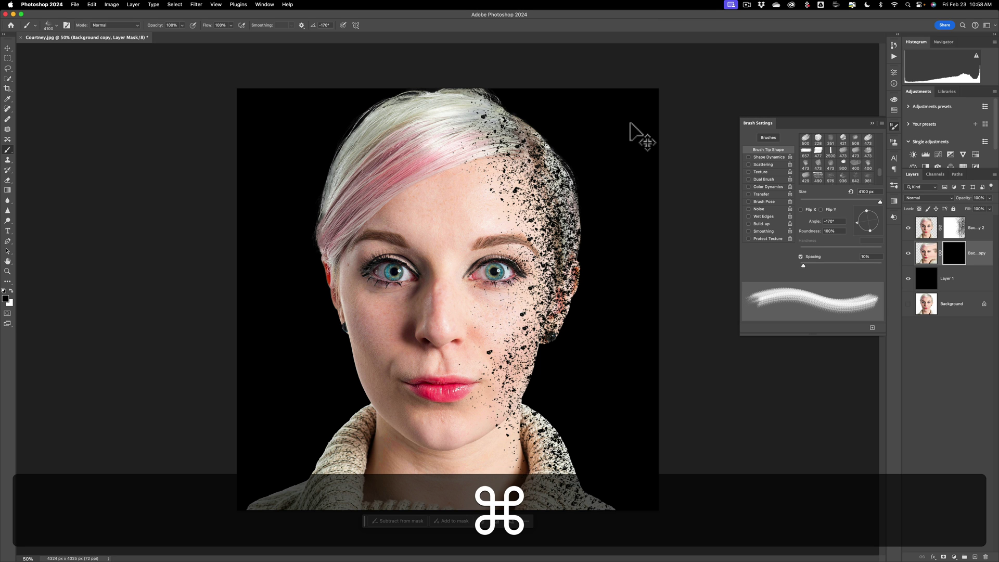
pyautogui.press('super+minus')
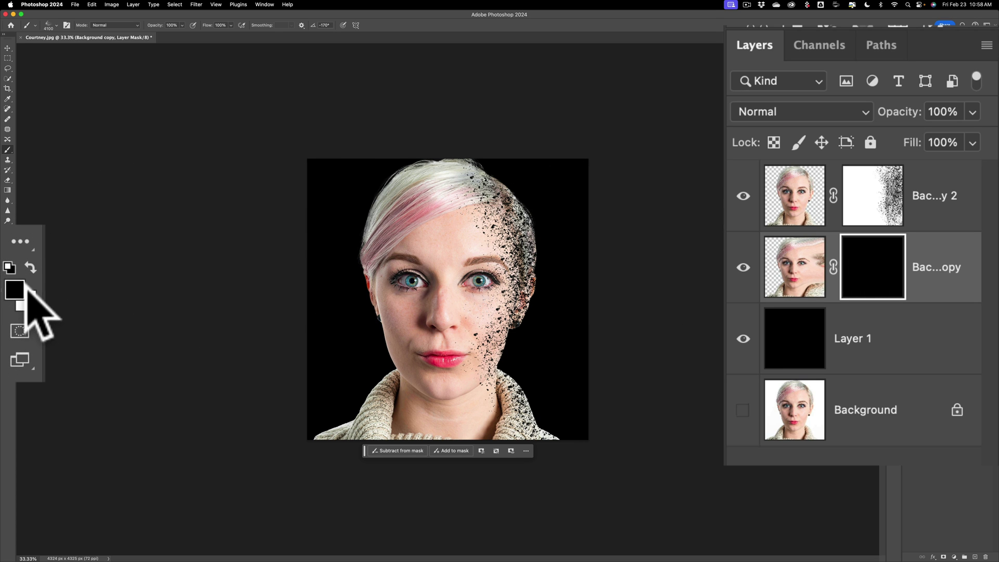
pyautogui.press('x')
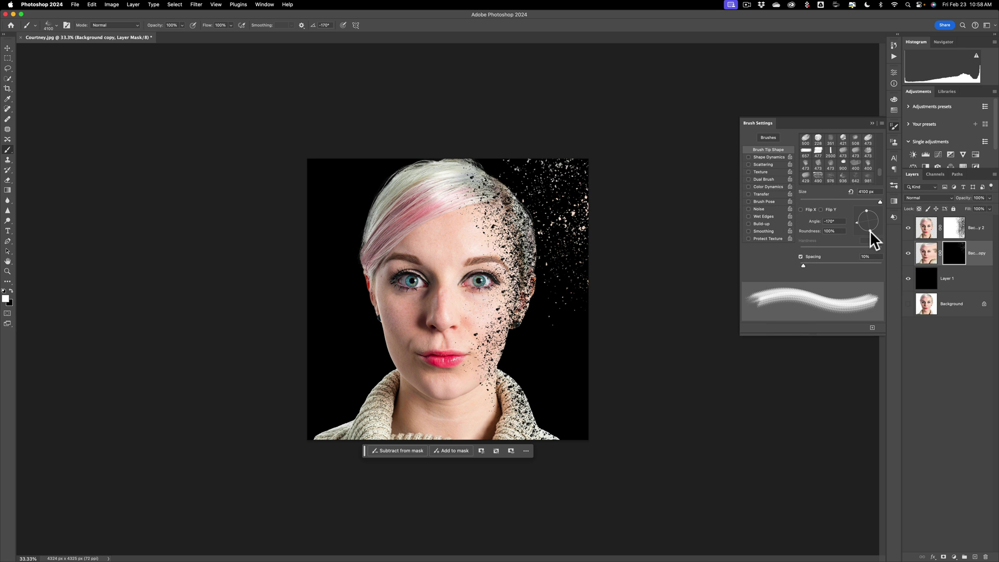
pyautogui.moveTo(870, 229); pyautogui.dragTo(866, 229)
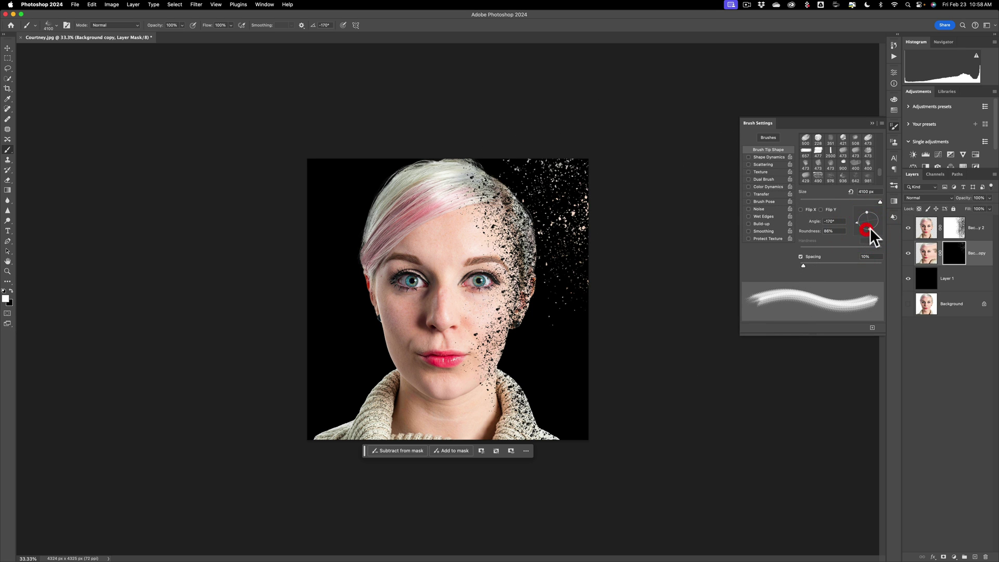
pyautogui.moveTo(870, 230); pyautogui.dragTo(855, 218)
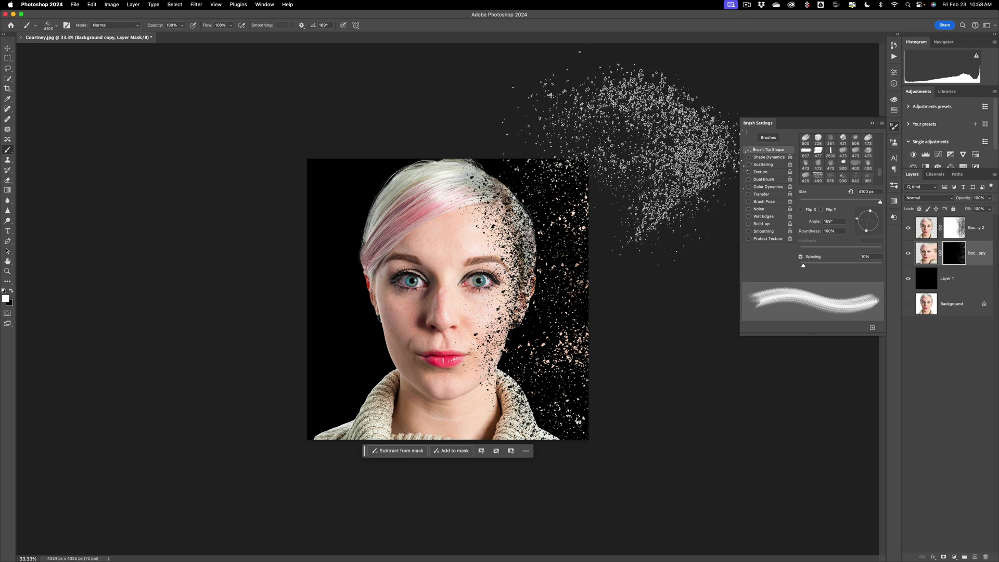
pyautogui.moveTo(857, 217); pyautogui.dragTo(867, 232)
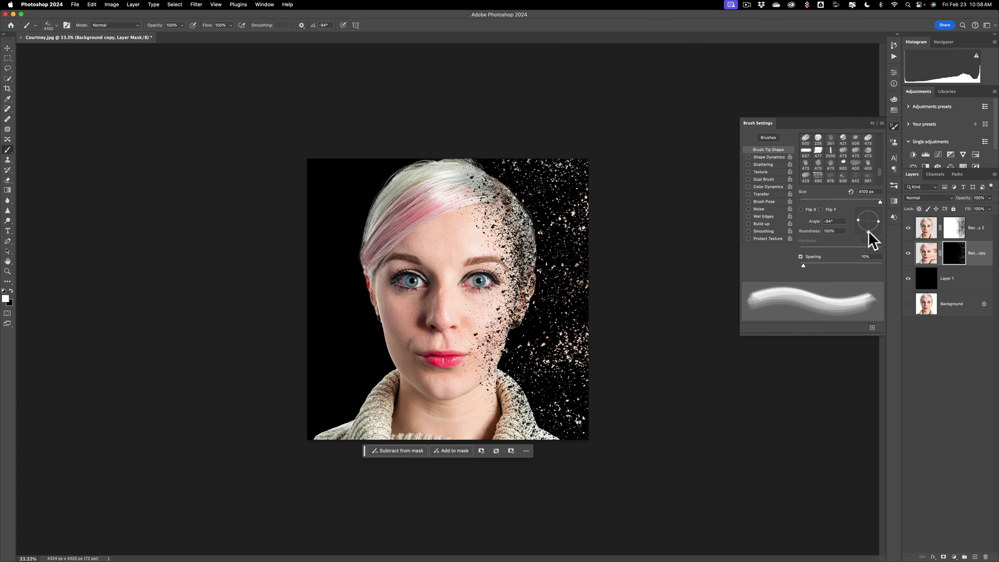
pyautogui.moveTo(868, 232); pyautogui.dragTo(850, 225)
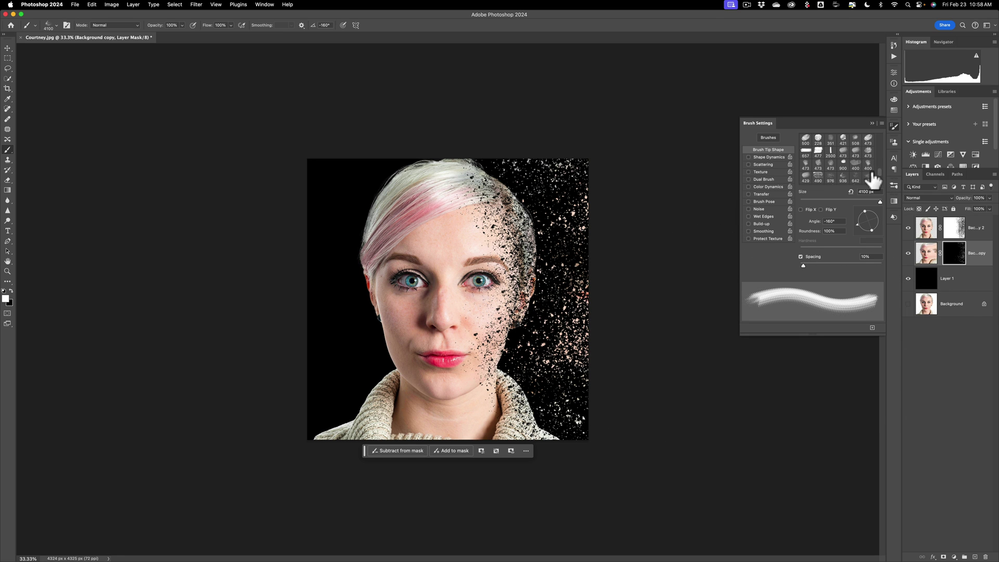
pyautogui.click(873, 123)
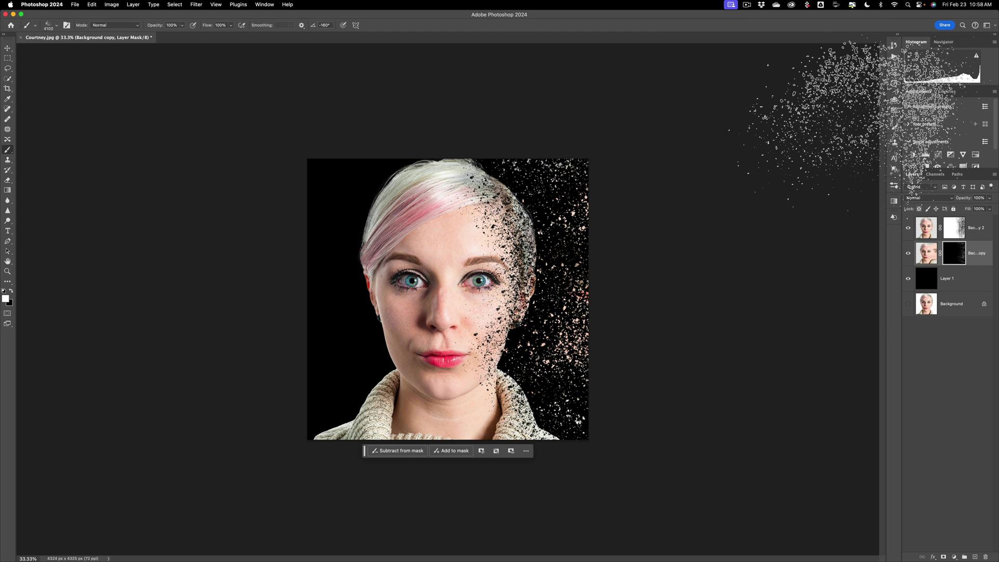
pyautogui.press('super+0')
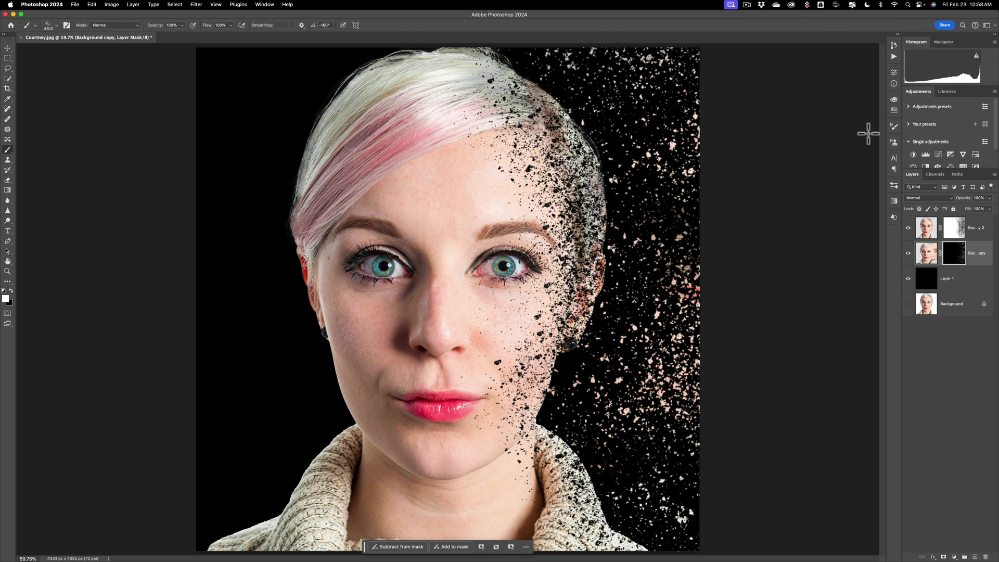
# - Fill the lower Background copy's mask with black to hide the scattered particles
pyautogui.click(929, 229)
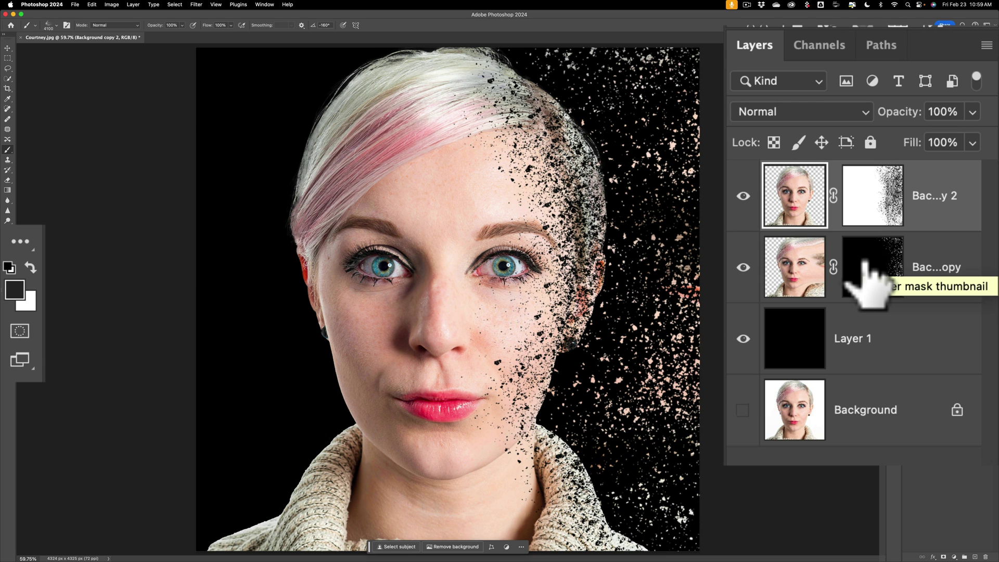
pyautogui.click(864, 263)
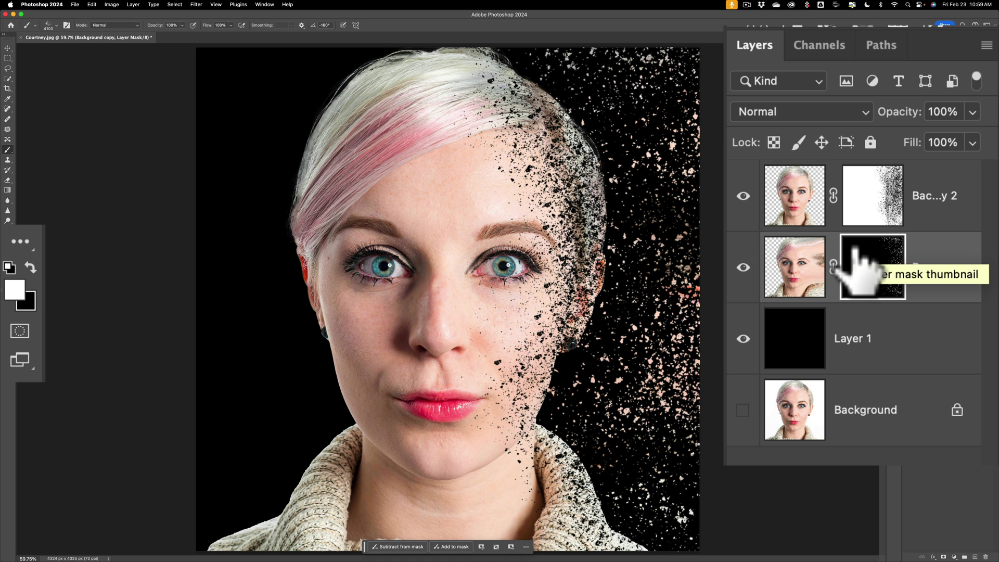
pyautogui.moveTo(855, 249); pyautogui.dragTo(854, 244)
pyautogui.press('super+BackSpace')
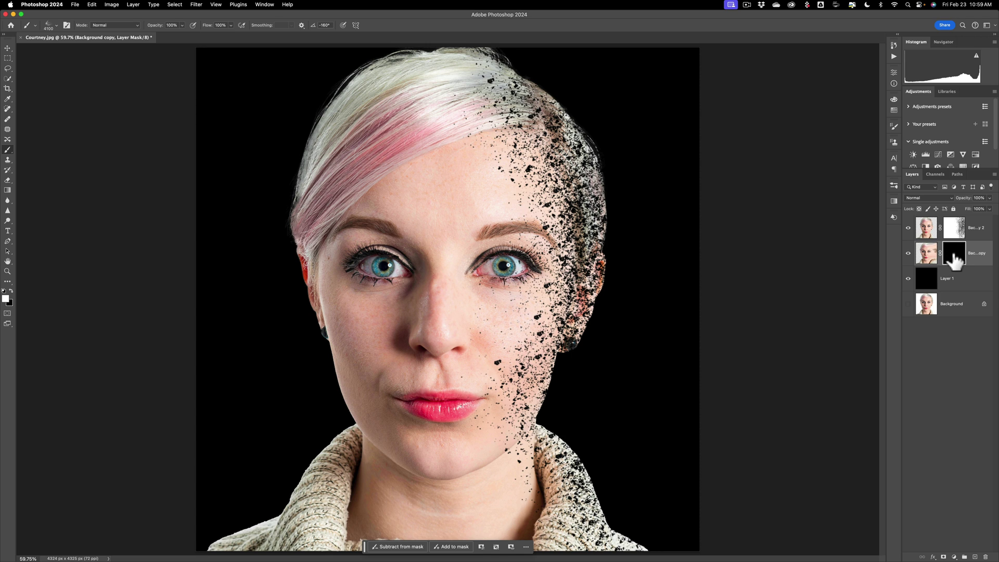
pyautogui.press('super+minus')
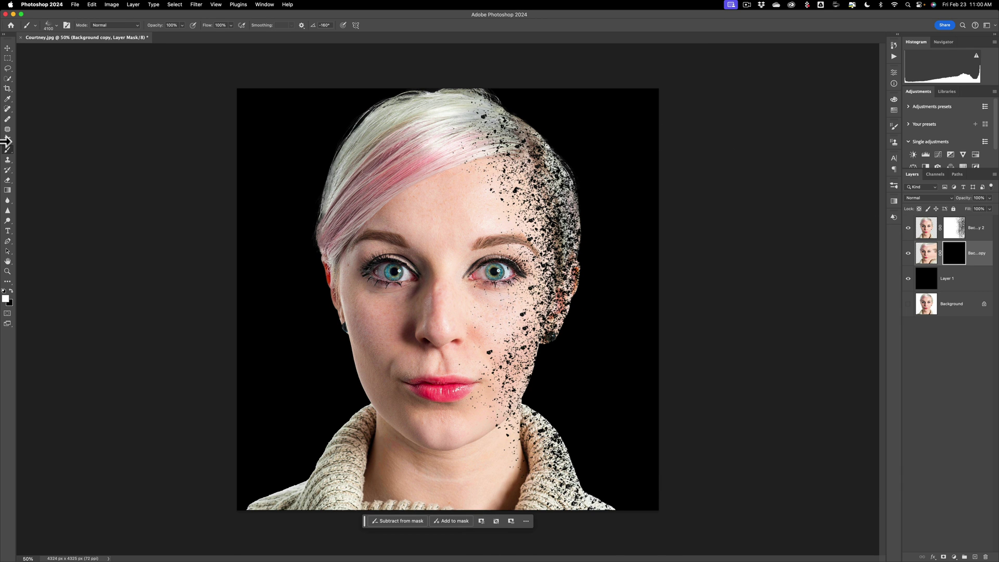
# - Shrink the brush to about 2214 px, angle it to -178°, and repaint the particles beside her face
pyautogui.click(5, 150)
pyautogui.press('F5')
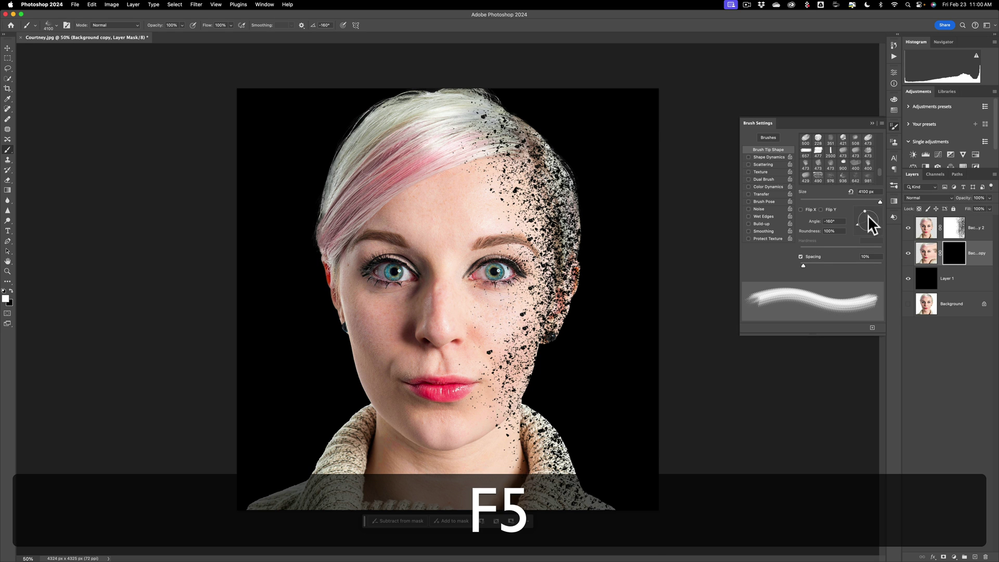
pyautogui.moveTo(880, 201); pyautogui.dragTo(879, 200)
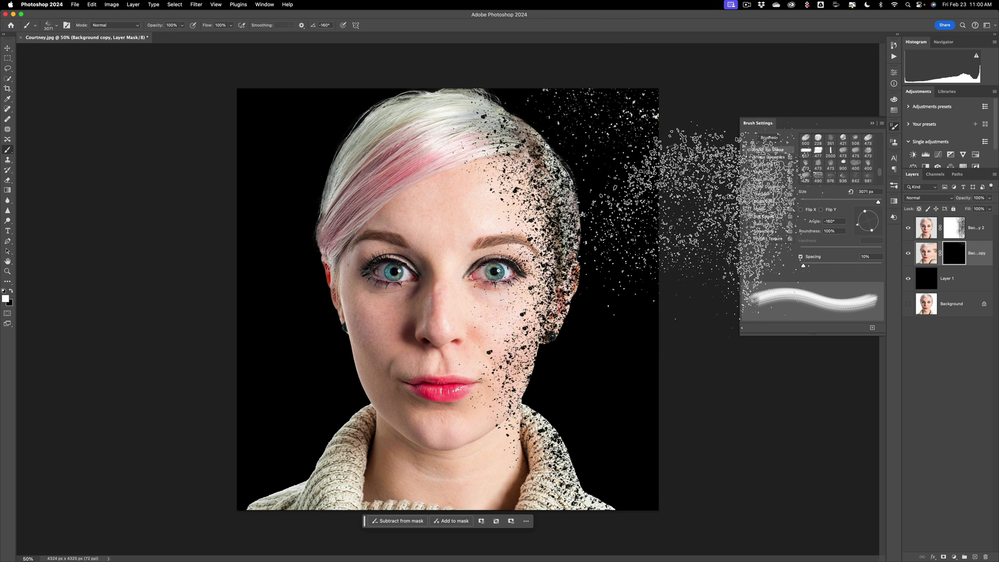
pyautogui.click(859, 229)
pyautogui.moveTo(856, 224); pyautogui.dragTo(855, 220)
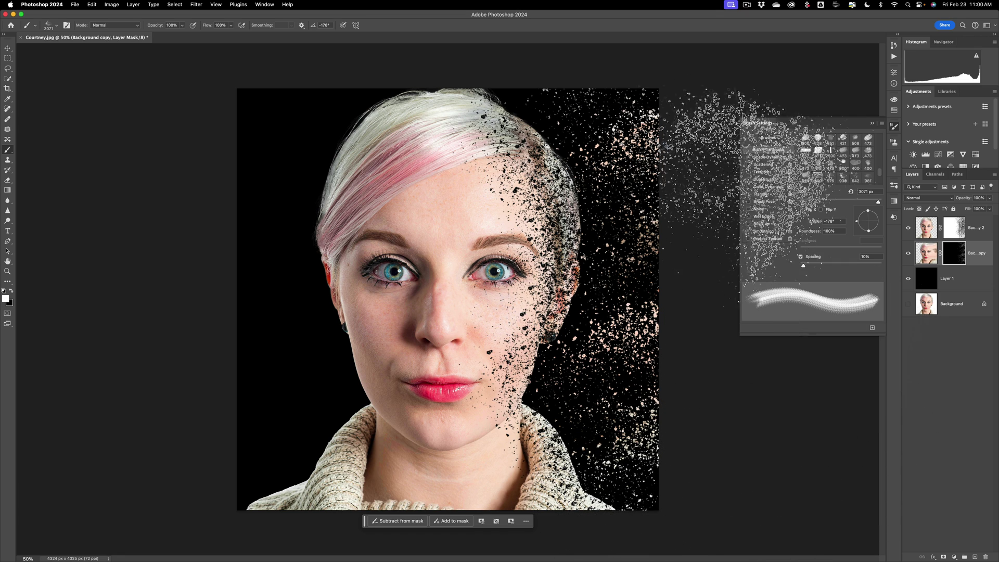
pyautogui.click(872, 124)
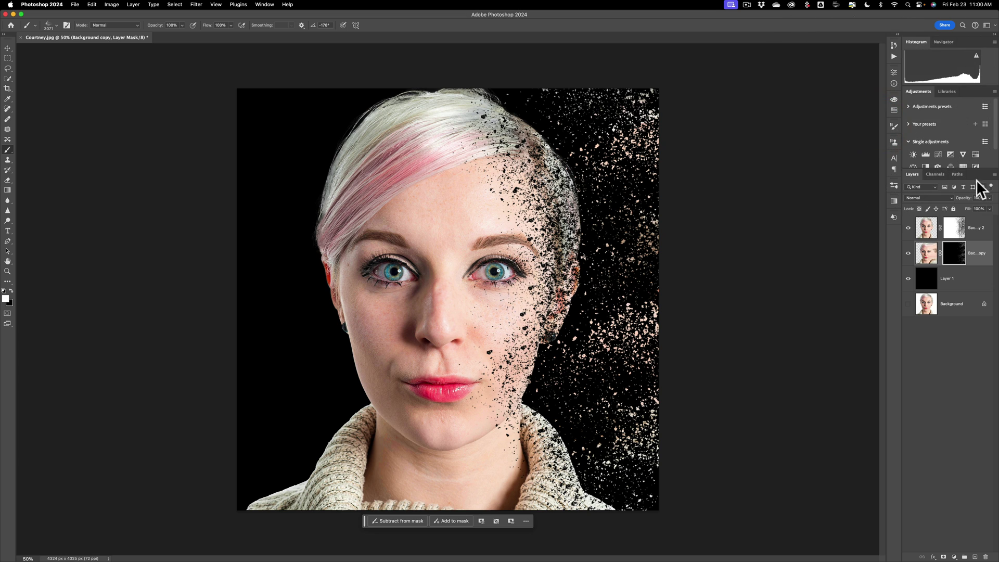
# - Select the Background copy 2 layer's image thumbnail instead of its mask
pyautogui.click(927, 234)
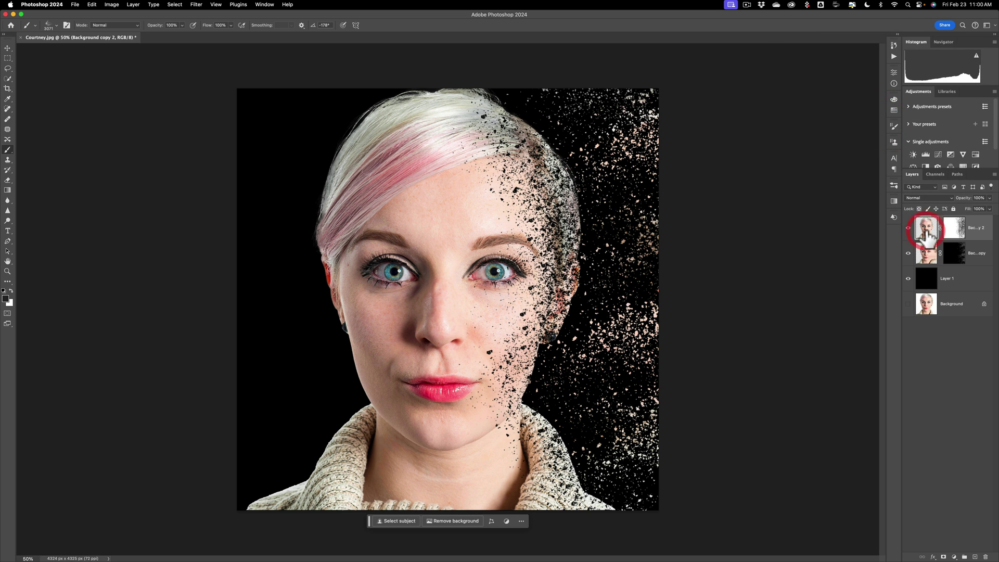